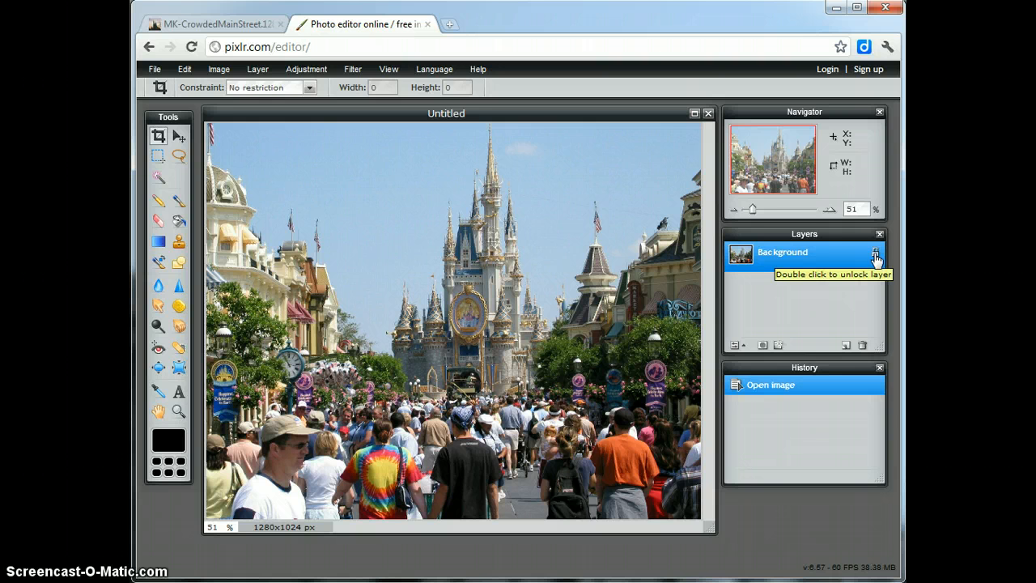
Unlock the Background layer and switch its visibility off and back on.
{"action": "double_click", "coordinate": [874, 257]}
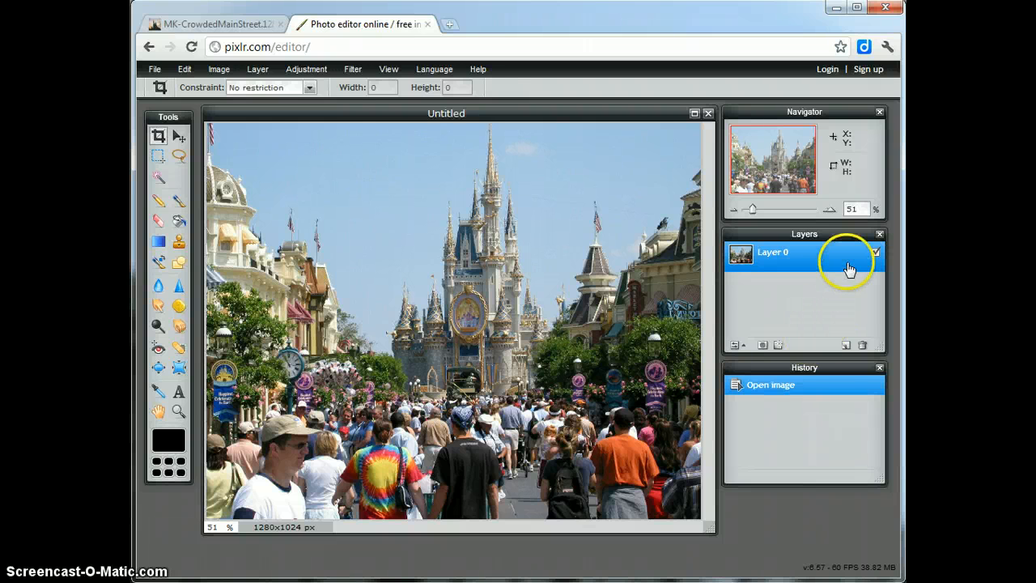
{"action": "left_click", "coordinate": [875, 256]}
{"action": "left_click", "coordinate": [874, 255]}
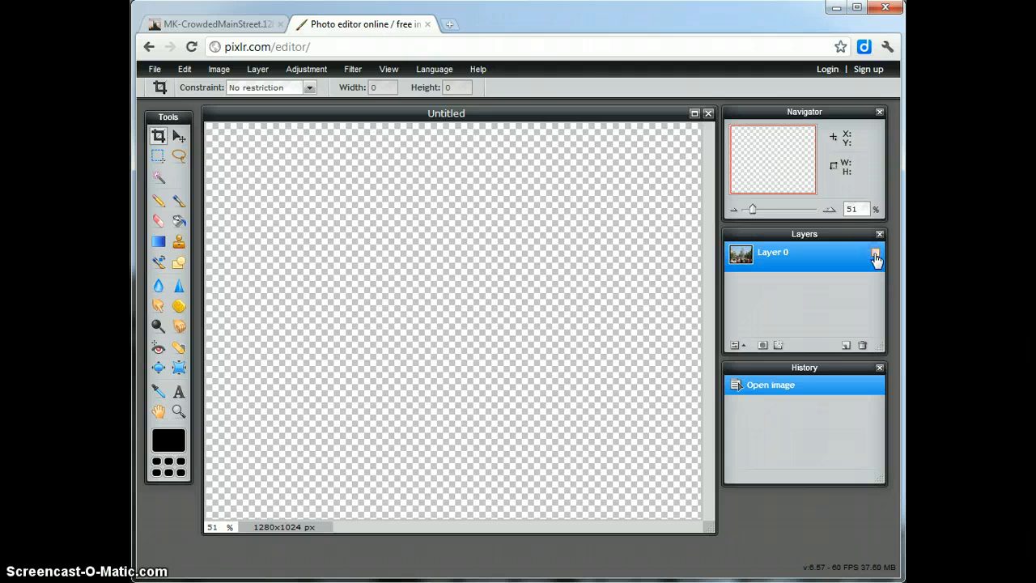
{"action": "left_click", "coordinate": [874, 255]}
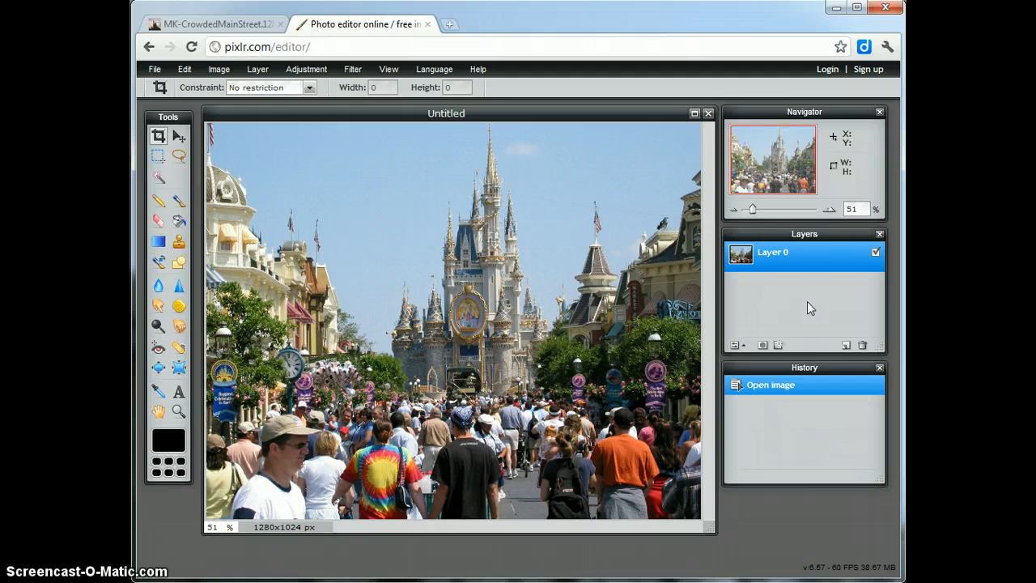
Duplicate the photo layer and switch the visibility of both layers off and back on.
{"action": "right_click", "coordinate": [743, 257]}
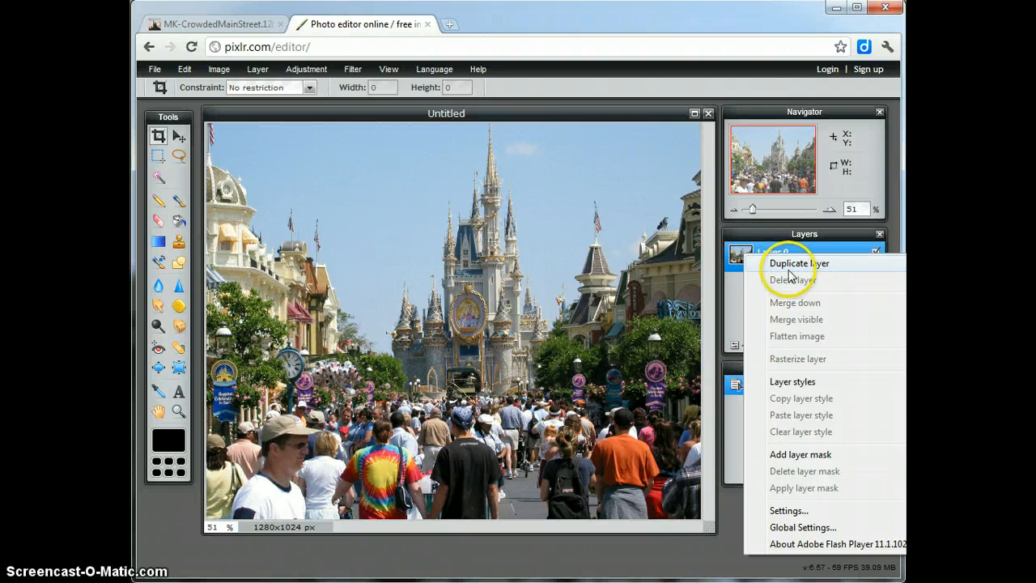
{"action": "left_click", "coordinate": [829, 264]}
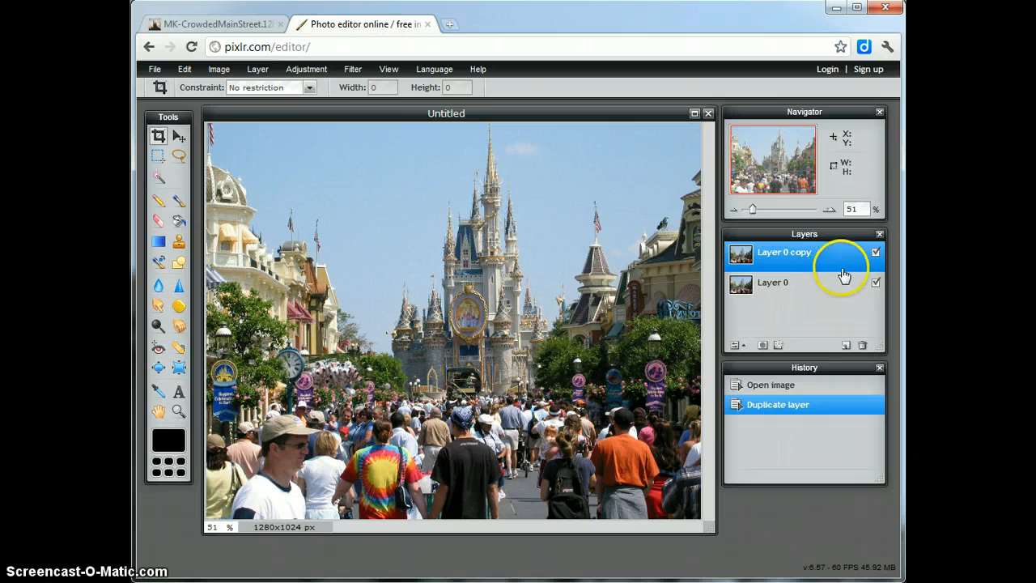
{"action": "left_click", "coordinate": [874, 253]}
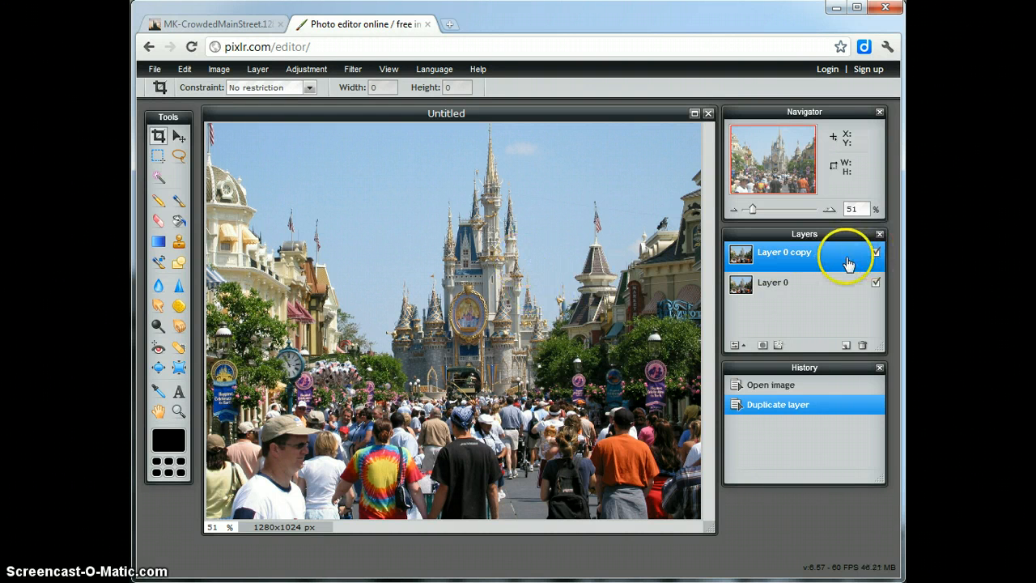
{"action": "left_click", "coordinate": [874, 253]}
{"action": "left_click", "coordinate": [876, 254]}
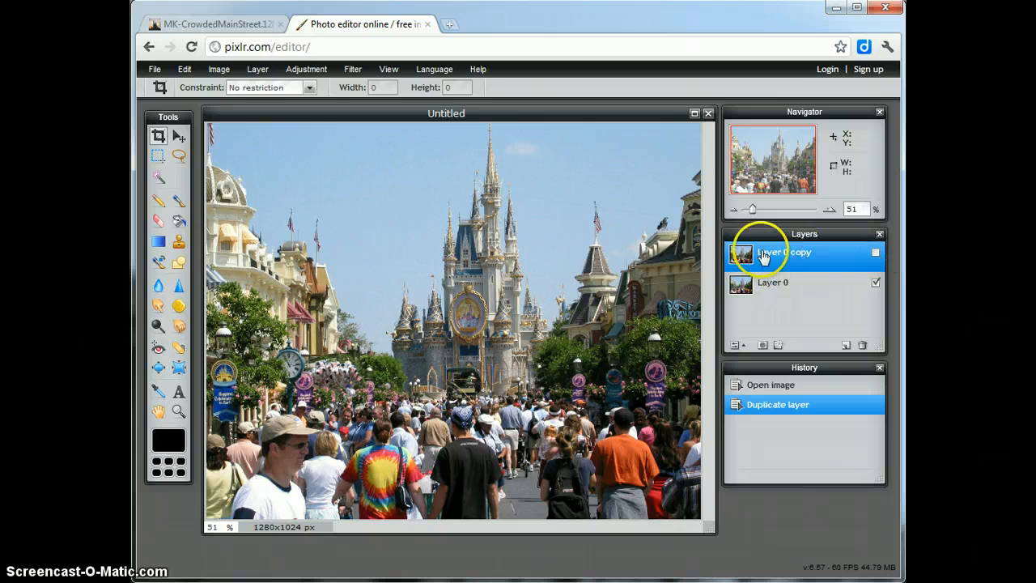
{"action": "left_click", "coordinate": [876, 283]}
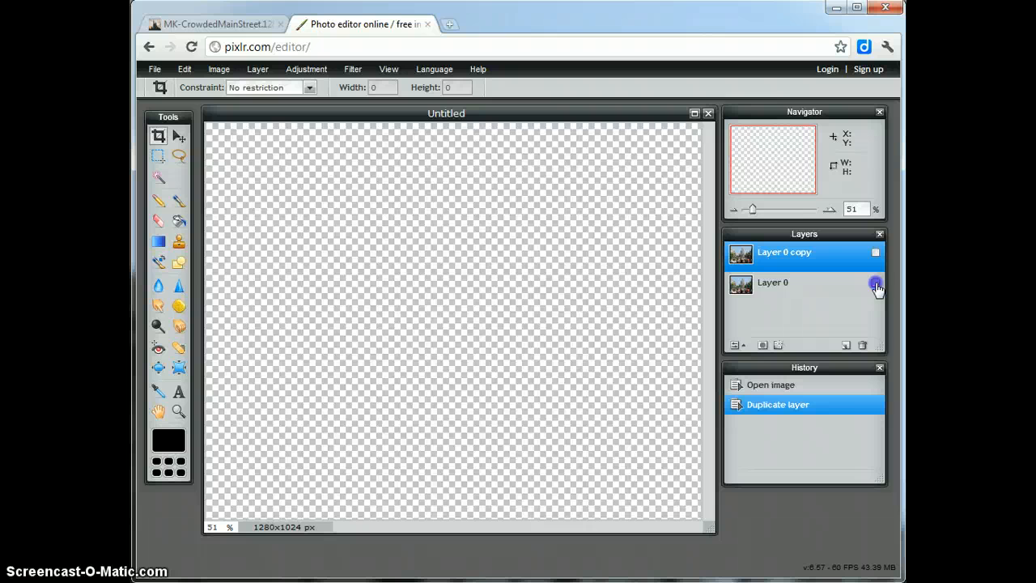
{"action": "left_click", "coordinate": [876, 283]}
{"action": "left_click", "coordinate": [875, 255]}
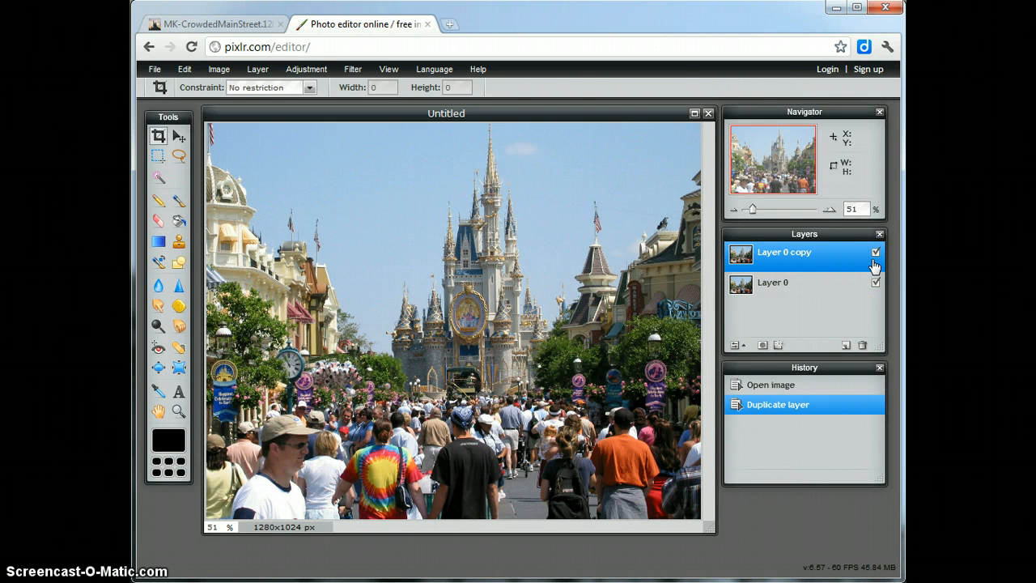
Rename the lower layer, Layer 0, as original.
{"action": "left_click", "coordinate": [775, 290]}
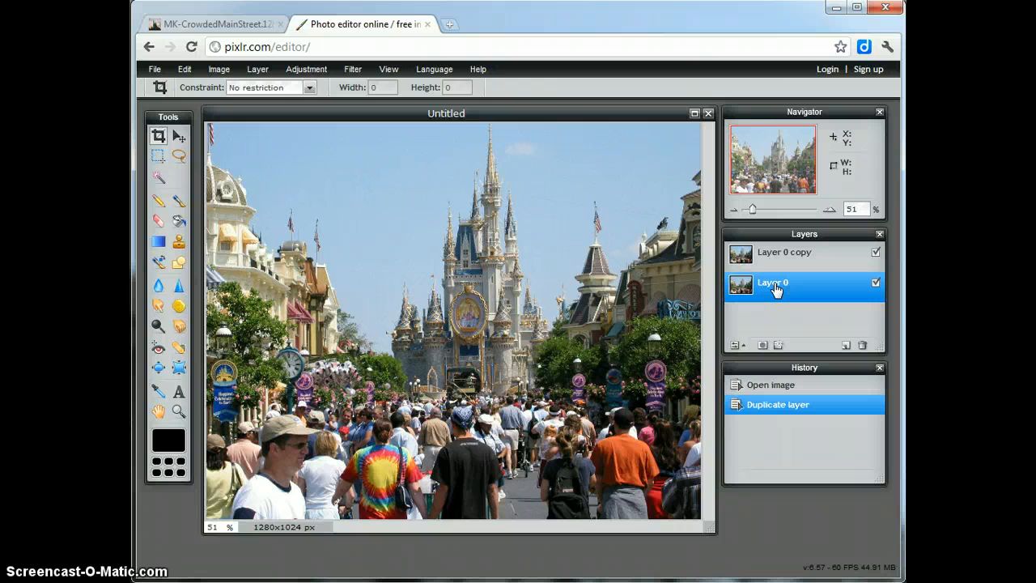
{"action": "double_click", "coordinate": [775, 287]}
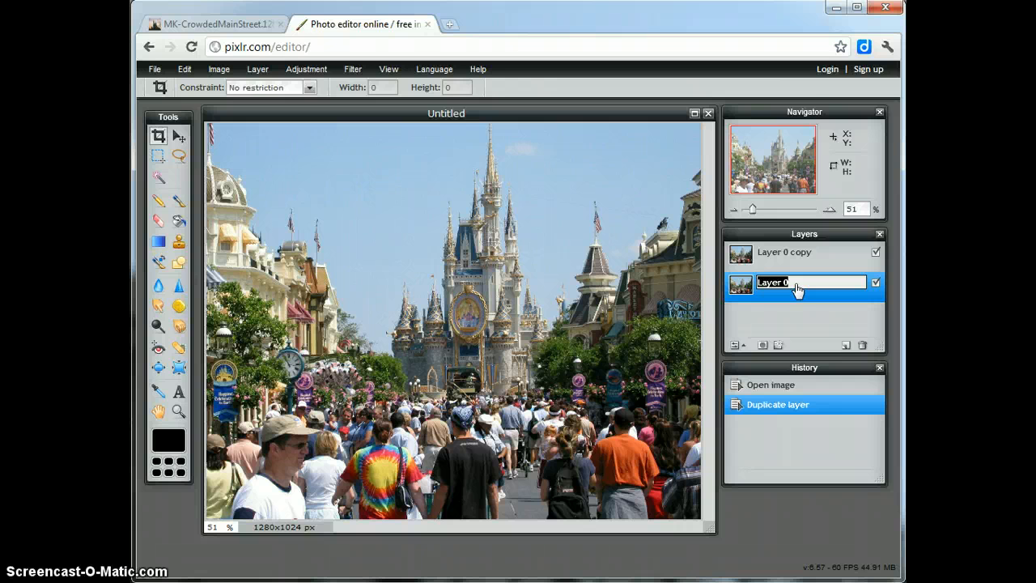
{"action": "type", "text": "original"}
{"action": "left_click", "coordinate": [821, 265]}
{"action": "left_click", "coordinate": [791, 289]}
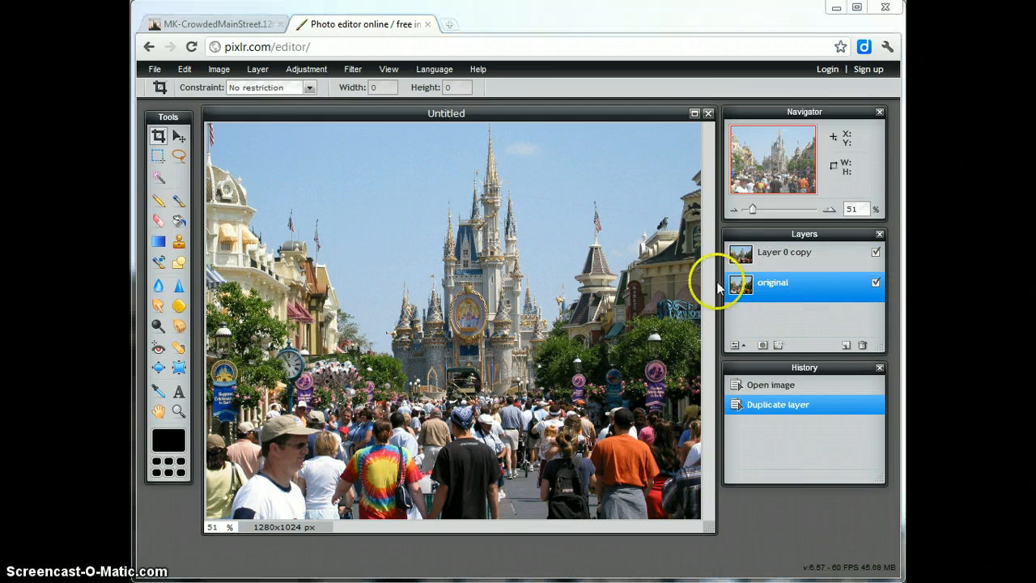
Rename the duplicated layer as changed and move it below the original layer.
{"action": "left_click", "coordinate": [778, 257]}
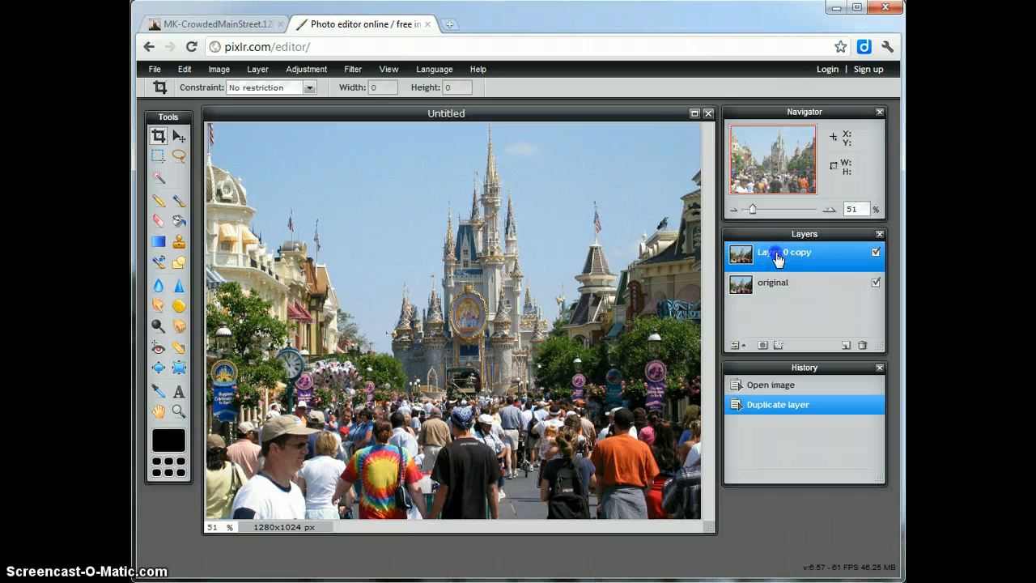
{"action": "double_click", "coordinate": [777, 257]}
{"action": "type", "text": "changed"}
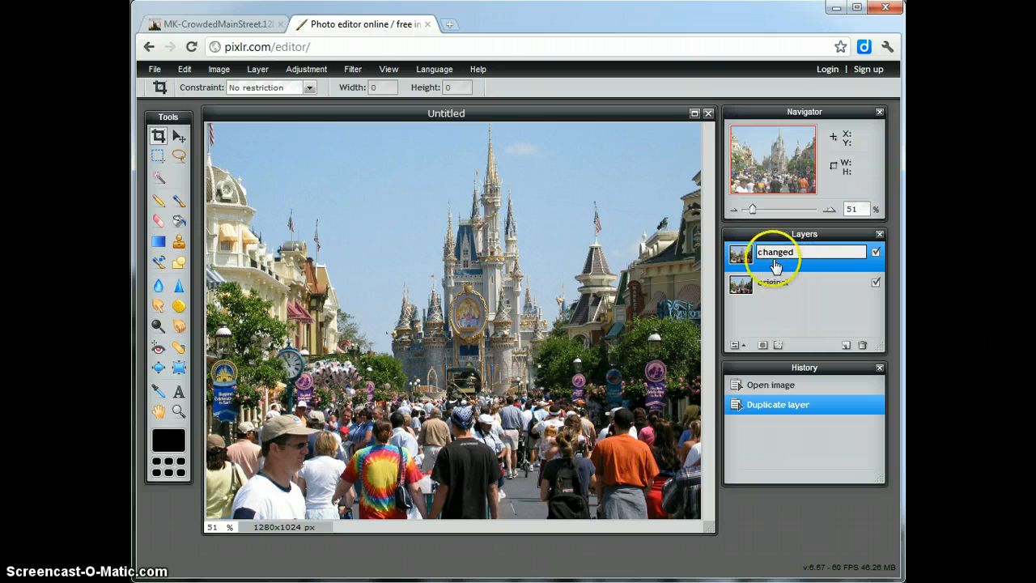
{"action": "left_click", "coordinate": [805, 281]}
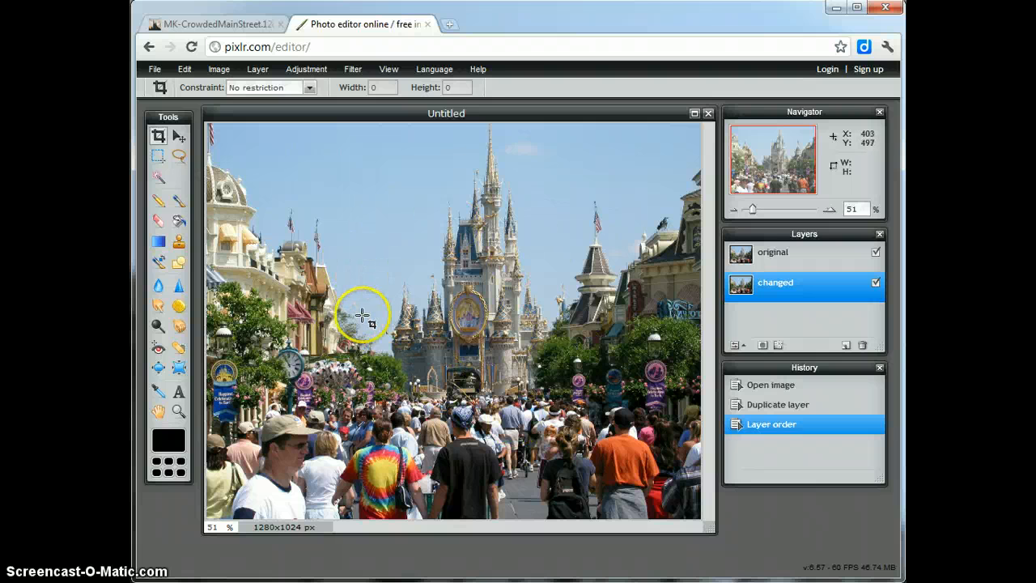
Hide the changed layer, erase a diagonal stroke across the castle on the original layer, and undo the erasing.
{"action": "left_click", "coordinate": [783, 259]}
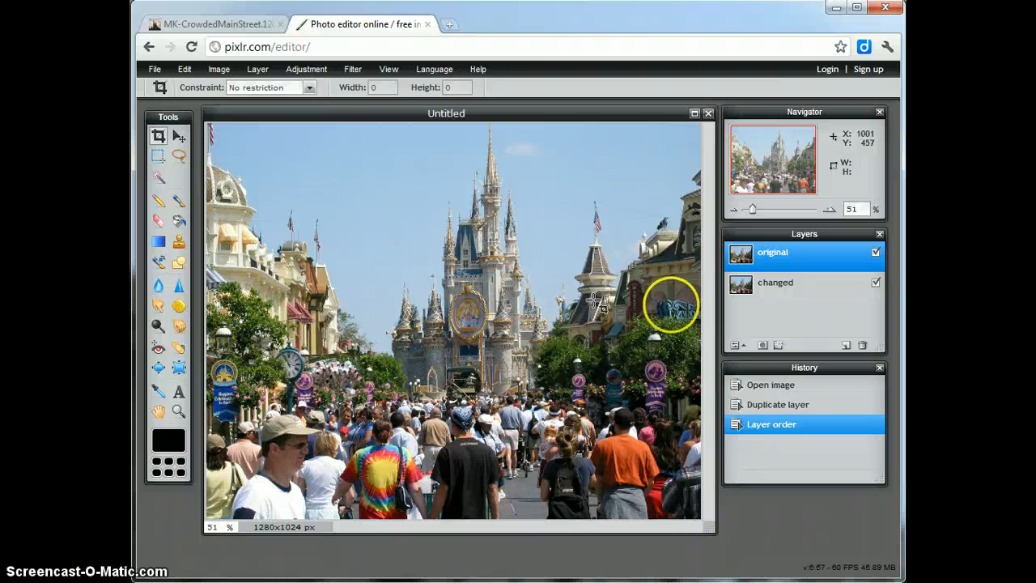
{"action": "left_click", "coordinate": [876, 284]}
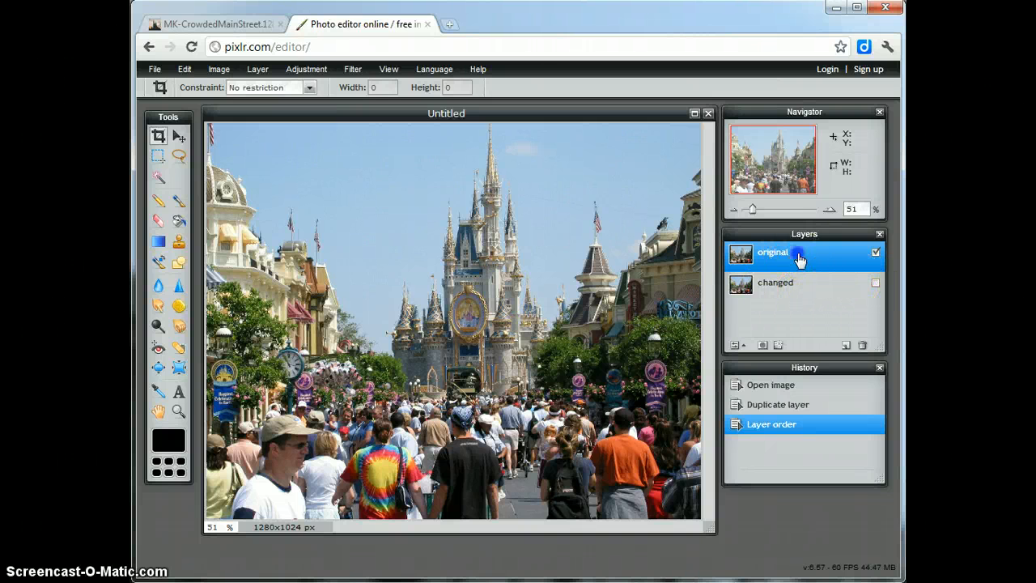
{"action": "left_click", "coordinate": [159, 219]}
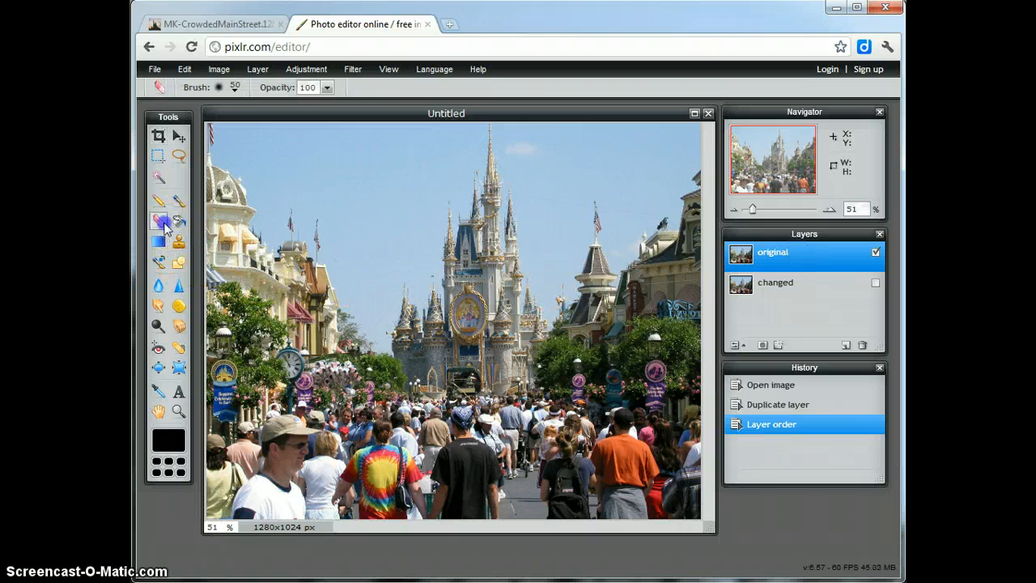
{"action": "left_click_drag", "start_coordinate": [532, 231], "coordinate": [366, 327]}
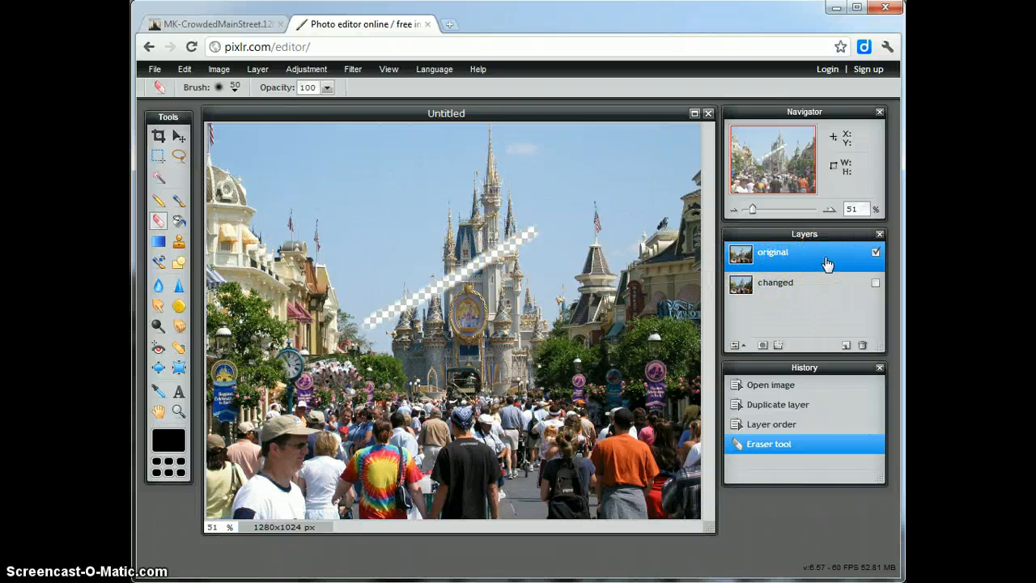
{"action": "left_click", "coordinate": [771, 426]}
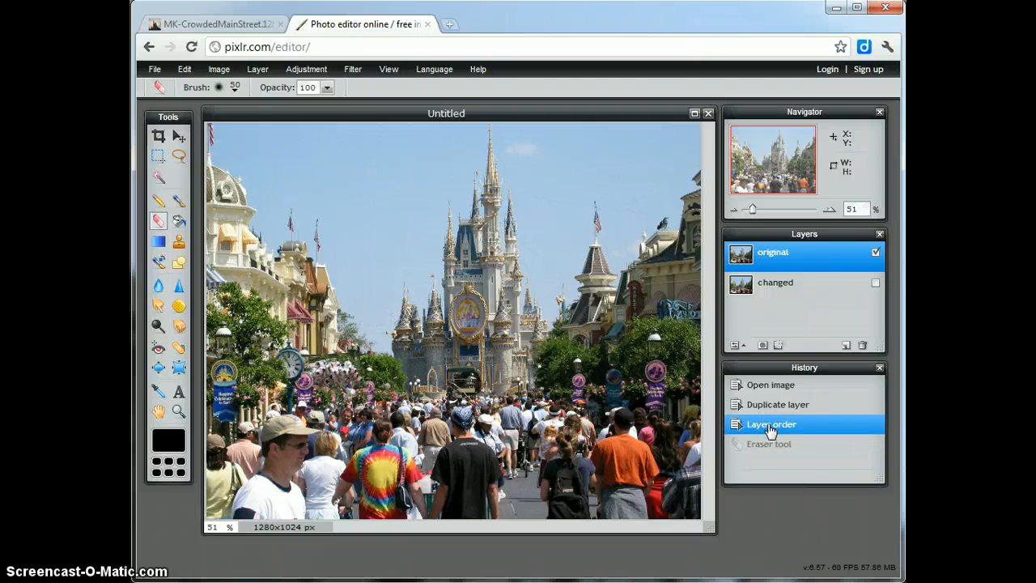
Show the changed layer and erase a curved stroke across the castle on it beneath the original layer.
{"action": "left_click", "coordinate": [875, 284]}
{"action": "left_click", "coordinate": [801, 289]}
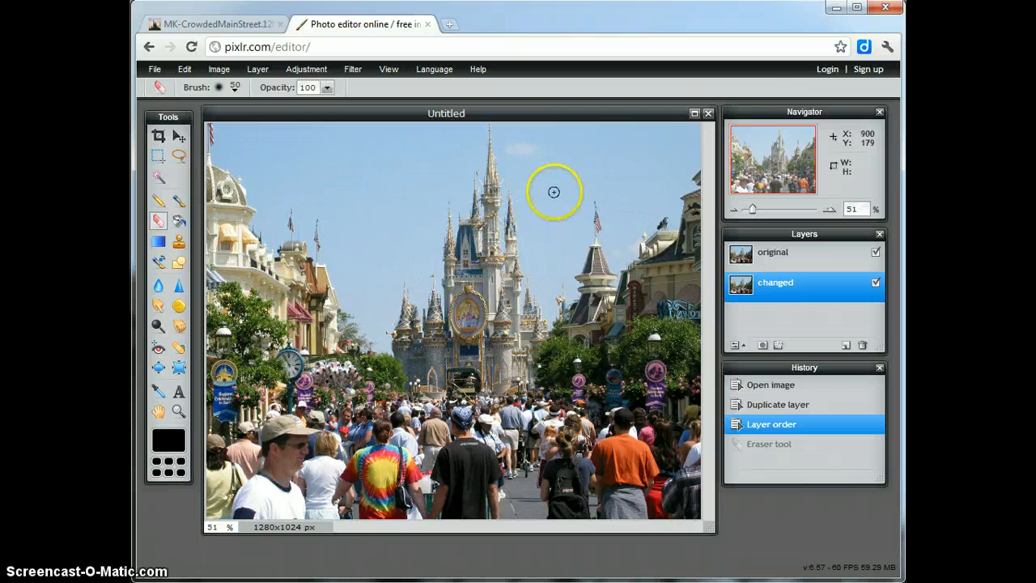
{"action": "left_click", "coordinate": [367, 312]}
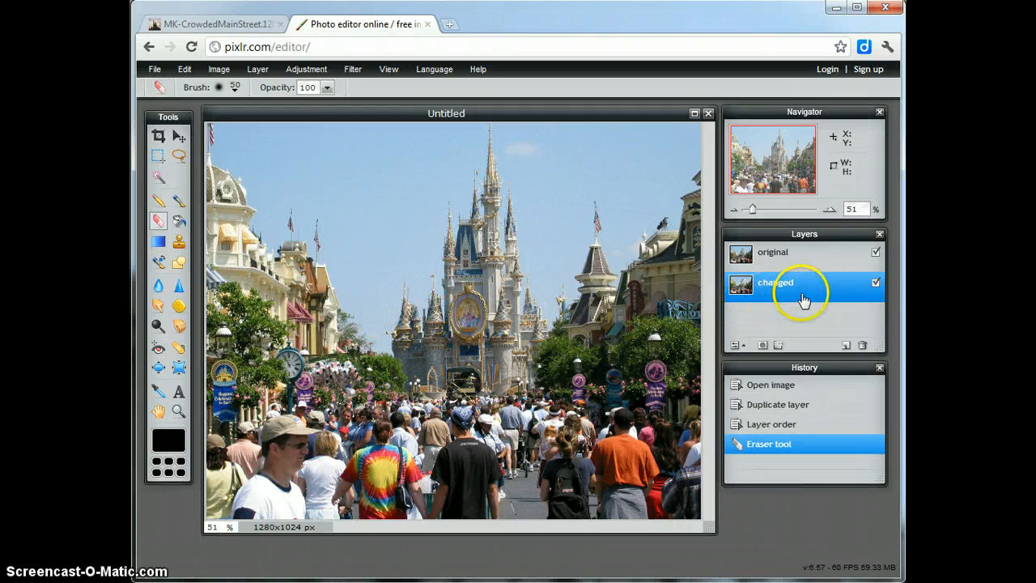
Toggle the changed layer's visibility, hide the original layer to inspect the erased stroke, and undo the erasing.
{"action": "left_click", "coordinate": [876, 283]}
{"action": "left_click", "coordinate": [875, 283]}
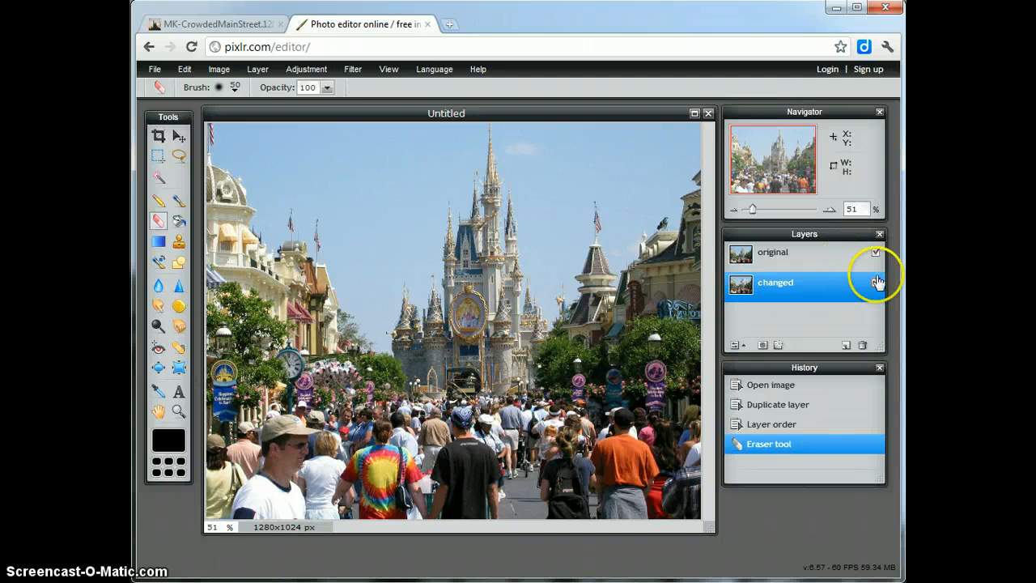
{"action": "left_click", "coordinate": [877, 253]}
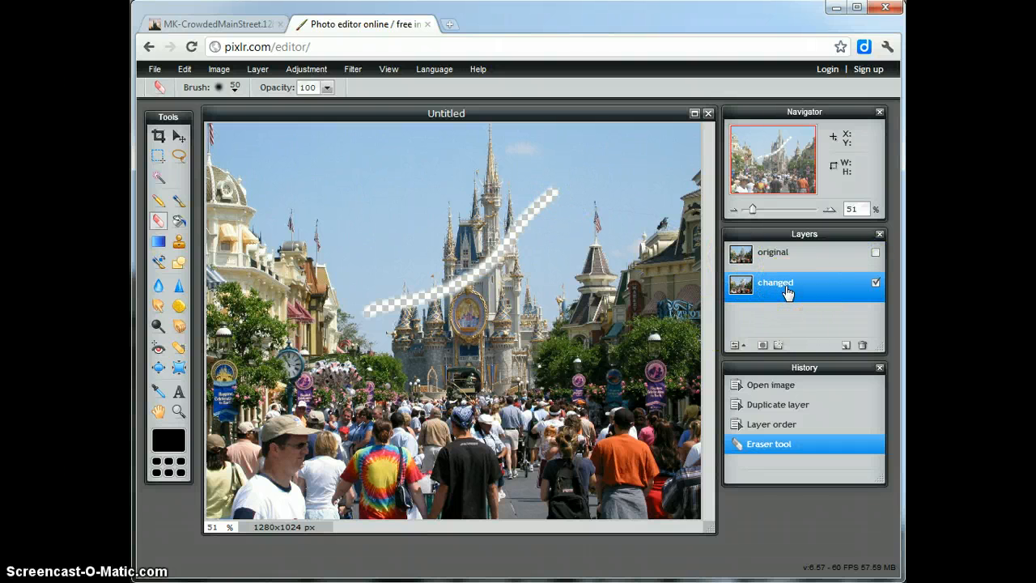
{"action": "left_click", "coordinate": [797, 427]}
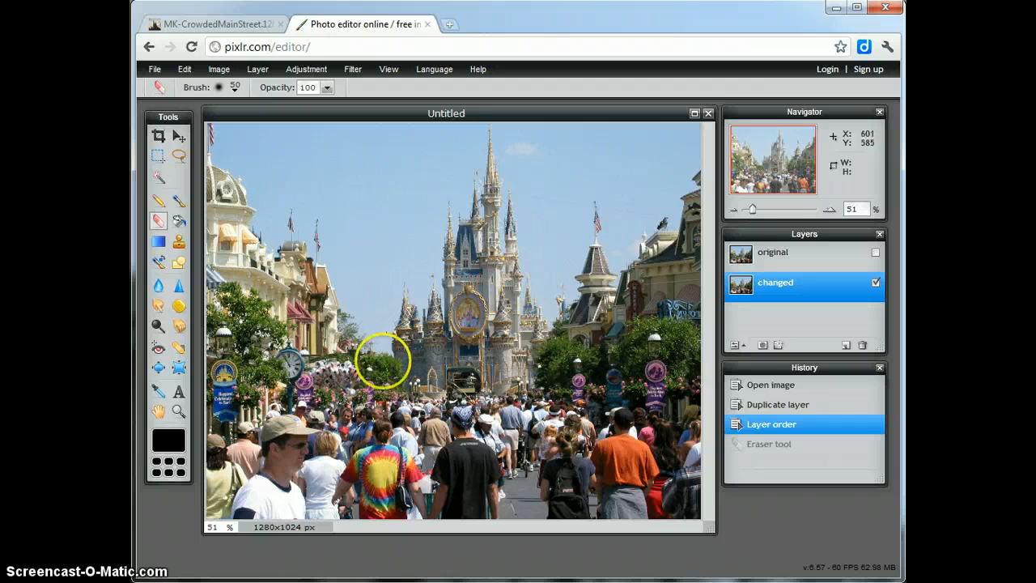
Make the original layer active and visible, and hide the changed layer.
{"action": "left_click", "coordinate": [803, 264]}
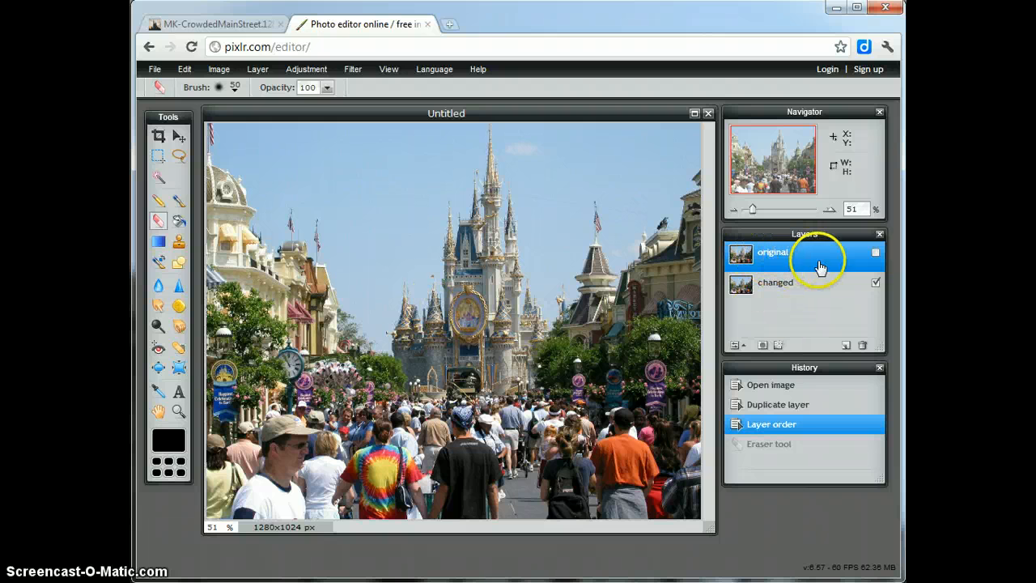
{"action": "left_click", "coordinate": [876, 283]}
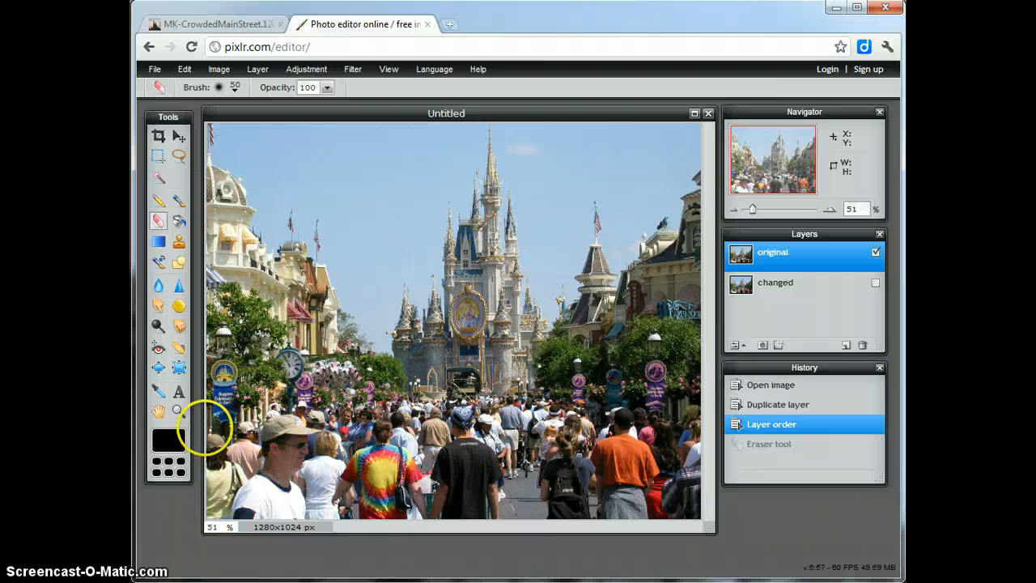
Magnify the photo to 140% with the Zoom tool and examine the area just left of the castle.
{"action": "left_click", "coordinate": [178, 410]}
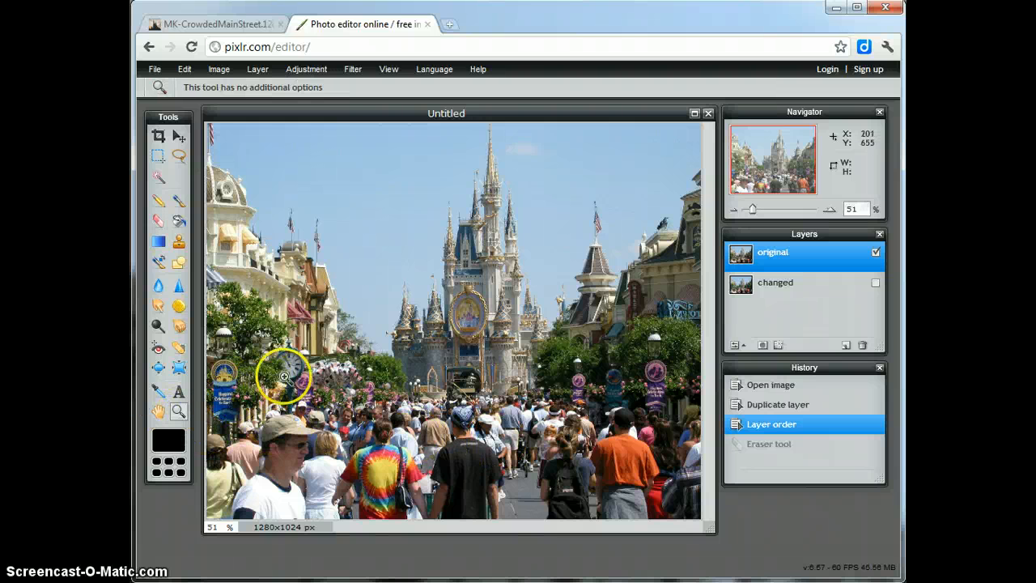
{"action": "left_click", "coordinate": [354, 320]}
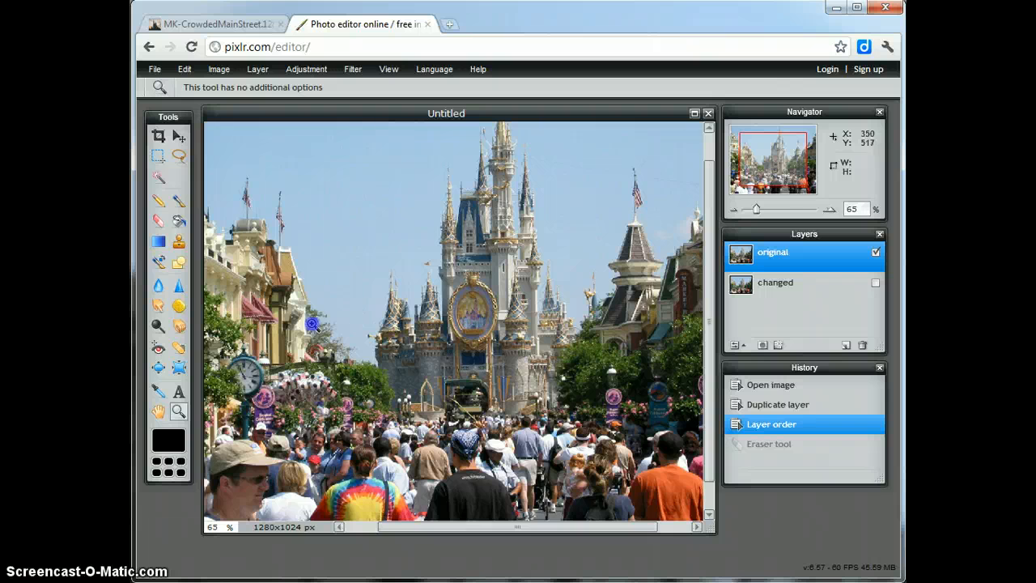
{"action": "left_click", "coordinate": [314, 325]}
{"action": "left_click", "coordinate": [270, 311]}
{"action": "left_click", "coordinate": [270, 311]}
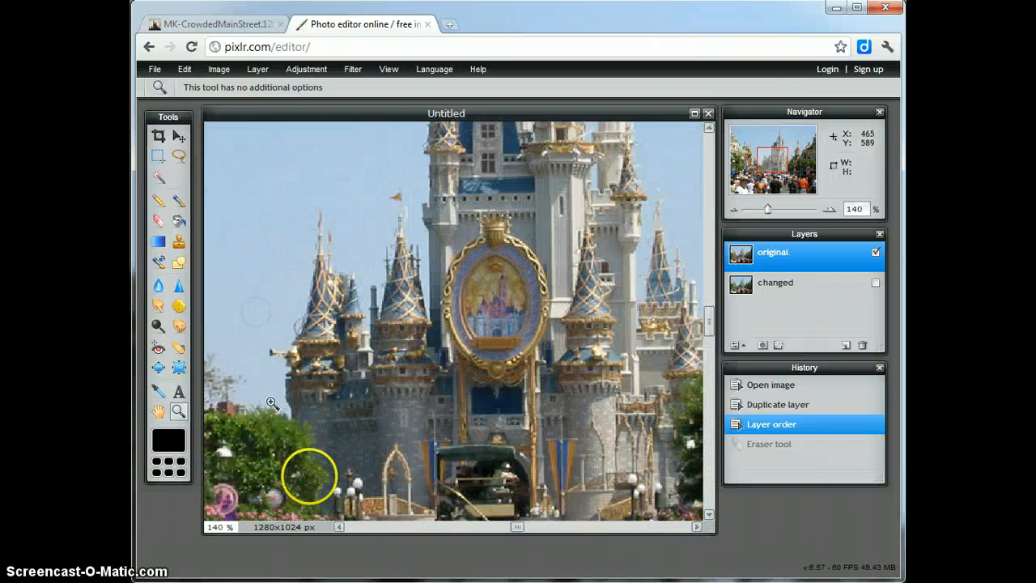
{"action": "left_click_drag", "start_coordinate": [516, 527], "coordinate": [473, 527]}
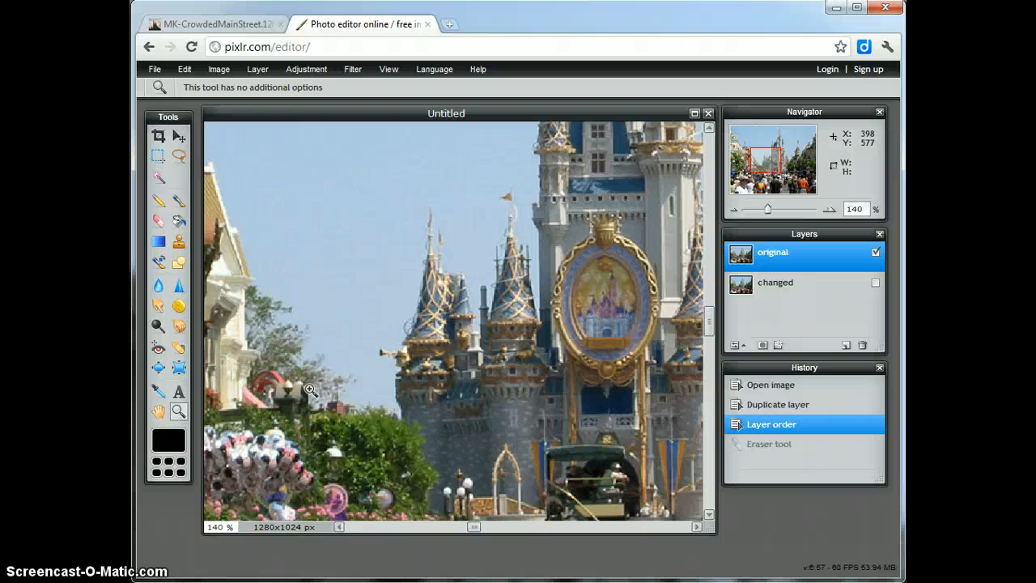
Zoom back out to 49% to view the whole photo.
{"action": "left_click", "coordinate": [234, 158], "text": "alt"}
{"action": "left_click", "coordinate": [235, 158], "text": "alt"}
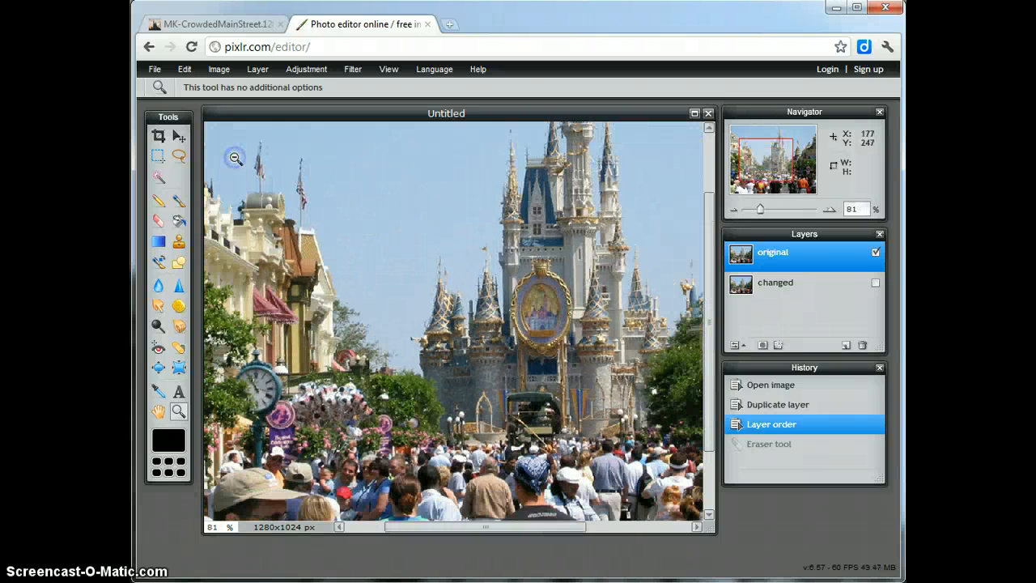
{"action": "left_click", "coordinate": [235, 158], "text": "alt"}
{"action": "left_click", "coordinate": [234, 157], "text": "alt"}
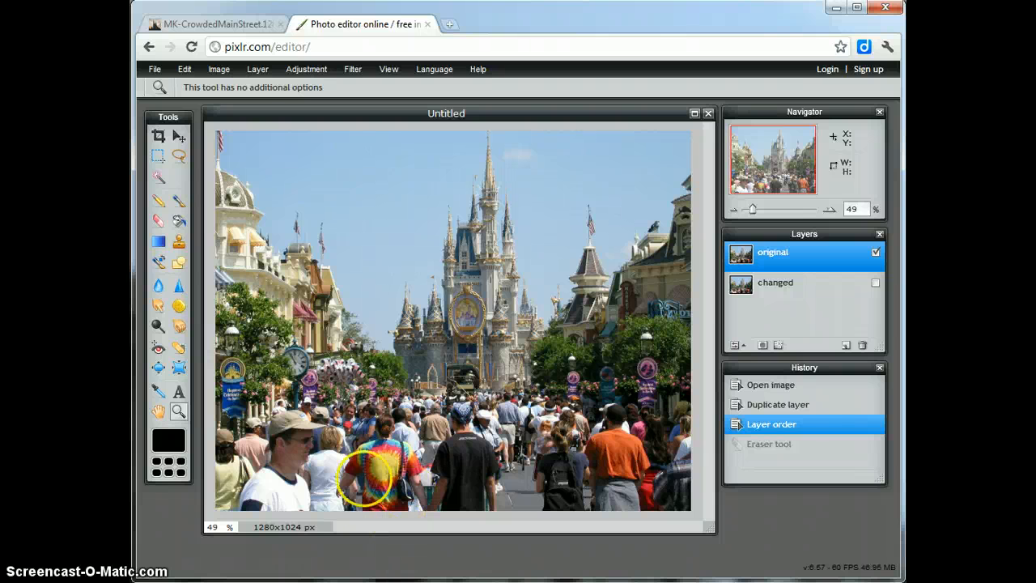
Reorder the original layer beneath the changed layer, hide the original, and make the changed layer visible and active.
{"action": "left_click", "coordinate": [180, 136]}
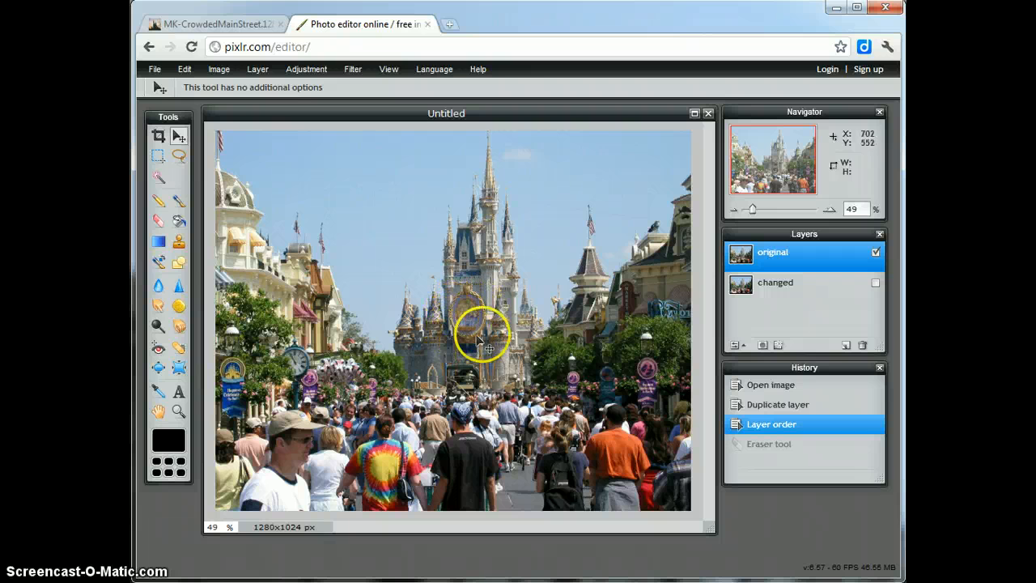
{"action": "left_click", "coordinate": [799, 291]}
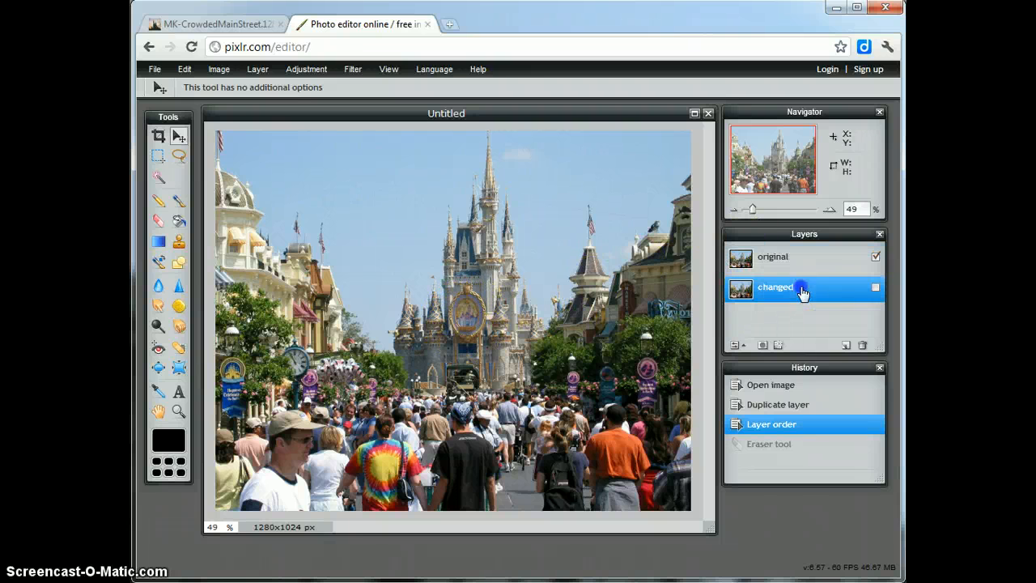
{"action": "left_click_drag", "start_coordinate": [816, 267], "coordinate": [818, 305]}
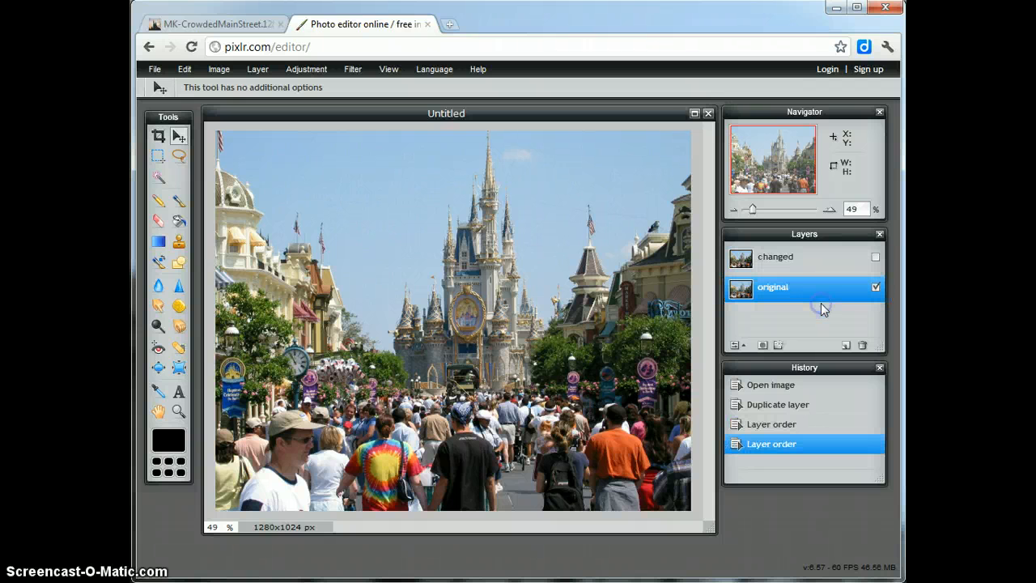
{"action": "left_click", "coordinate": [876, 286]}
{"action": "left_click", "coordinate": [876, 256]}
{"action": "left_click", "coordinate": [839, 265]}
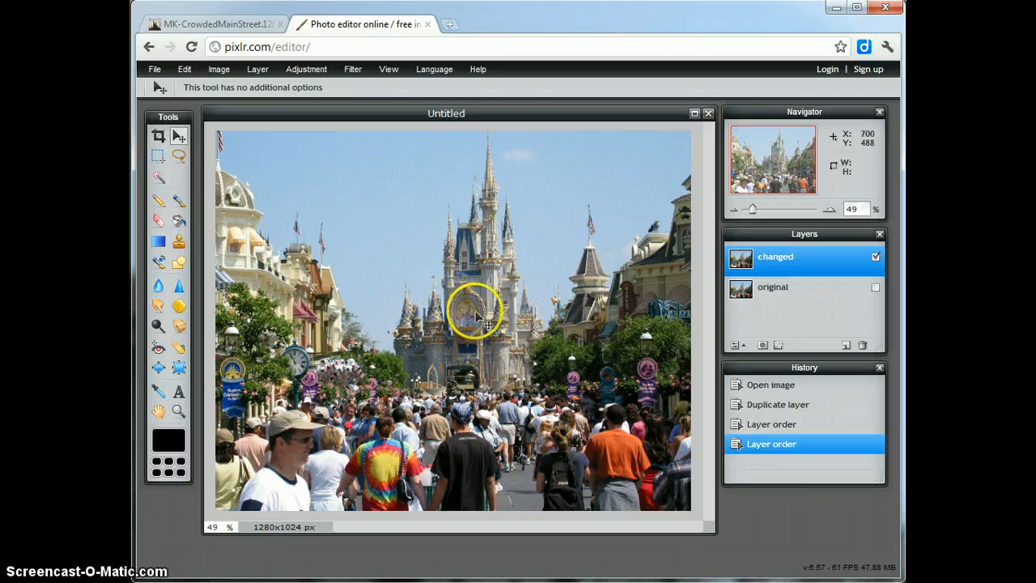
Magnify the castle's oval picture to 290% and set the Marquee tool to elliptical selection.
{"action": "left_click", "coordinate": [179, 414]}
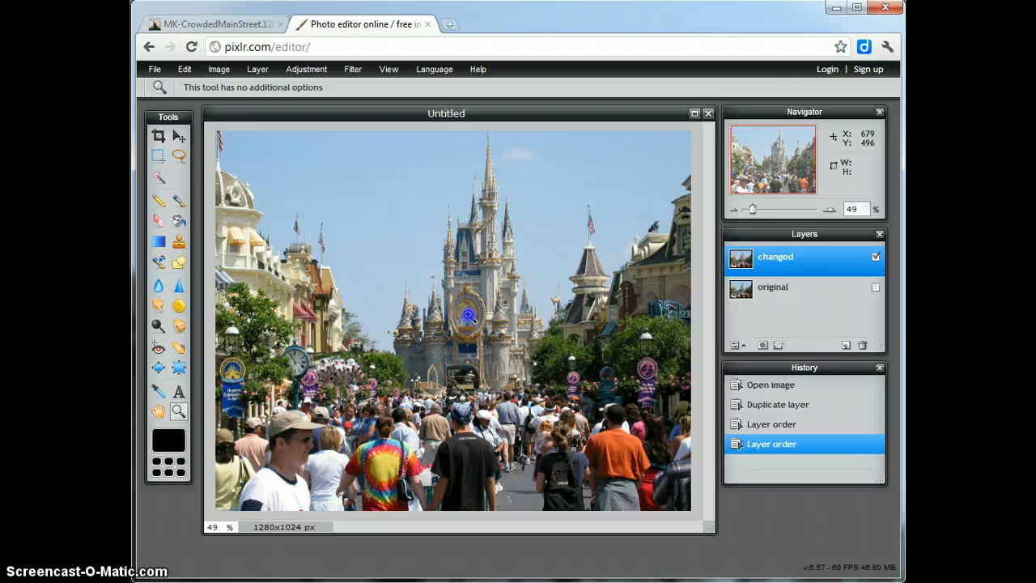
{"action": "left_click", "coordinate": [467, 316]}
{"action": "left_click", "coordinate": [473, 314]}
{"action": "left_click", "coordinate": [482, 313]}
{"action": "left_click", "coordinate": [490, 309]}
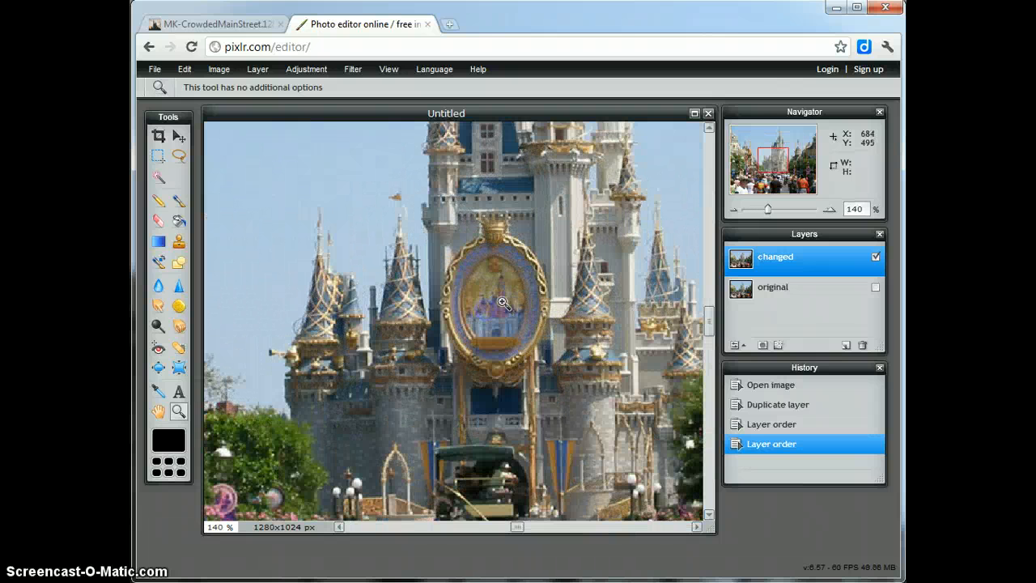
{"action": "left_click", "coordinate": [503, 302]}
{"action": "left_click", "coordinate": [534, 243]}
{"action": "left_click", "coordinate": [537, 249]}
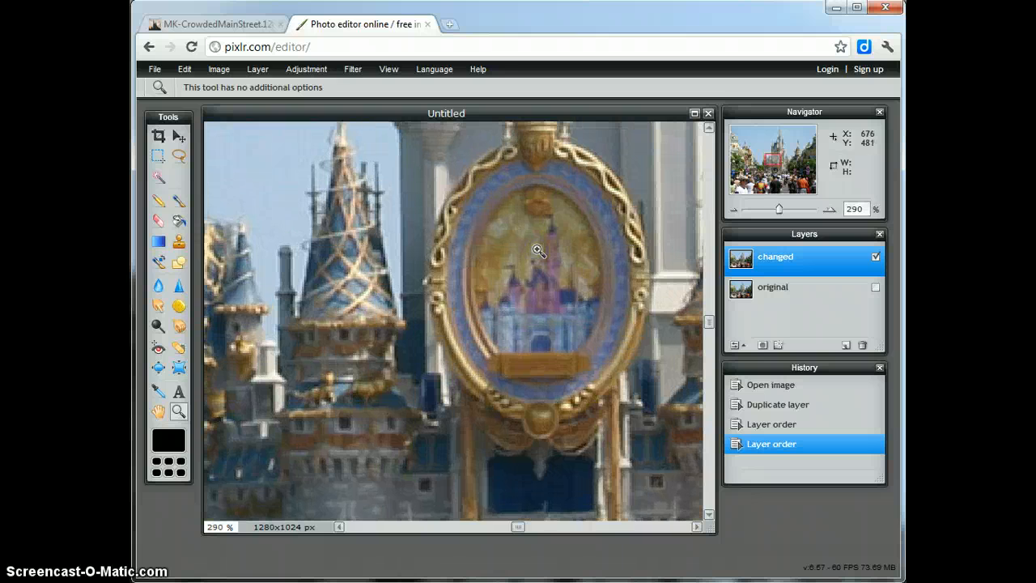
{"action": "left_click_drag", "start_coordinate": [707, 323], "coordinate": [706, 308]}
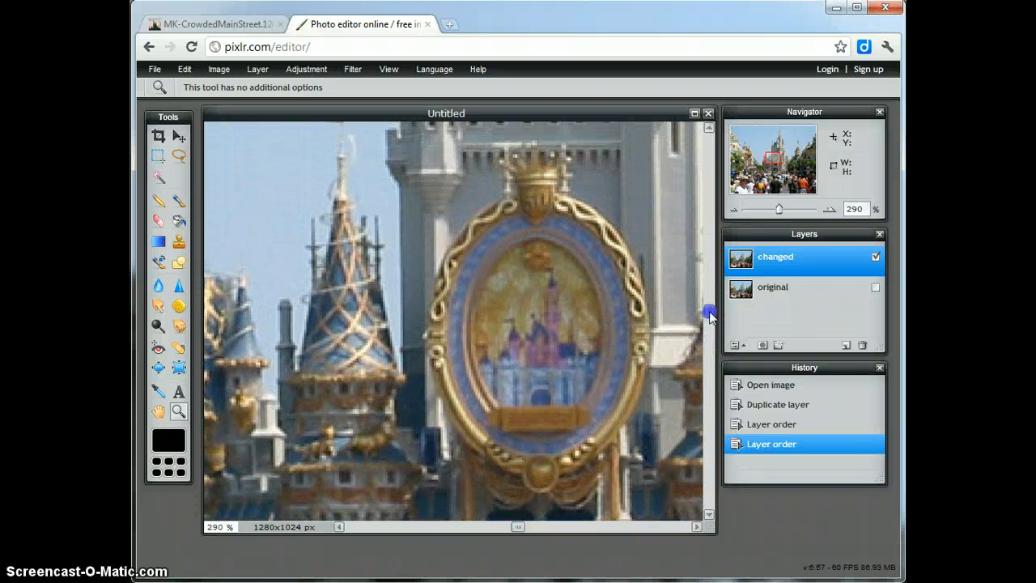
{"action": "left_click_drag", "start_coordinate": [518, 528], "coordinate": [524, 526]}
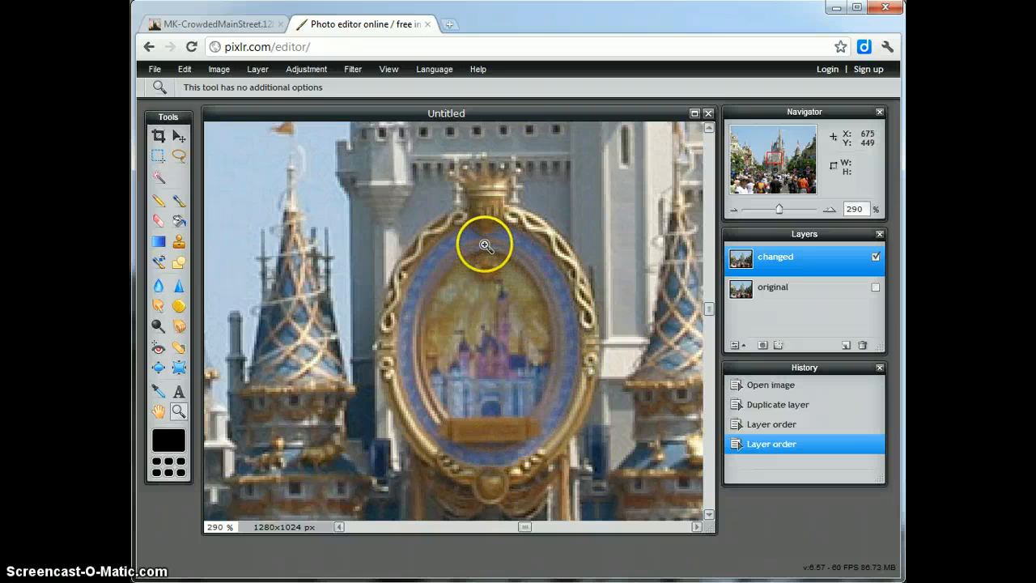
{"action": "left_click", "coordinate": [159, 159]}
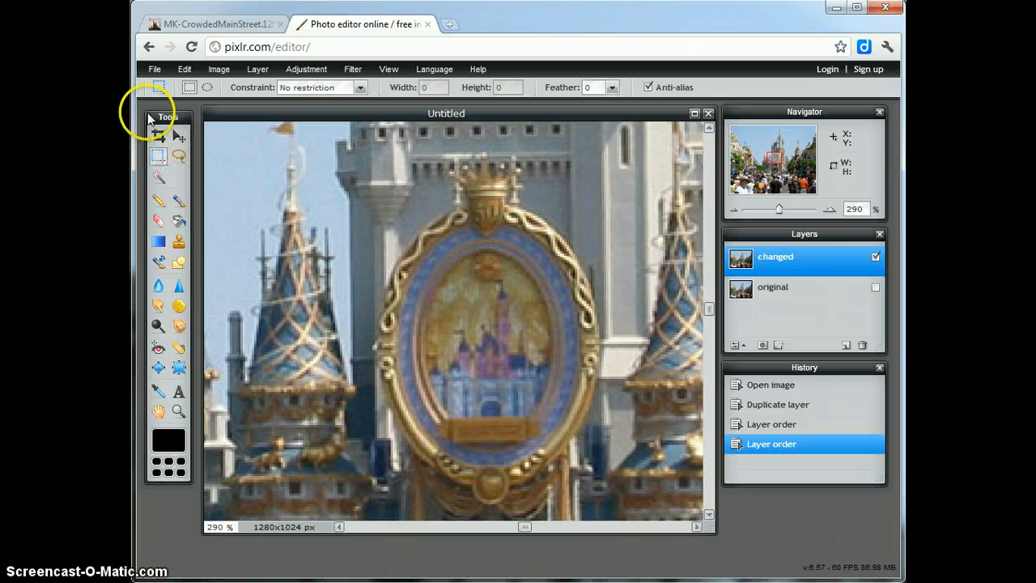
{"action": "left_click", "coordinate": [207, 87]}
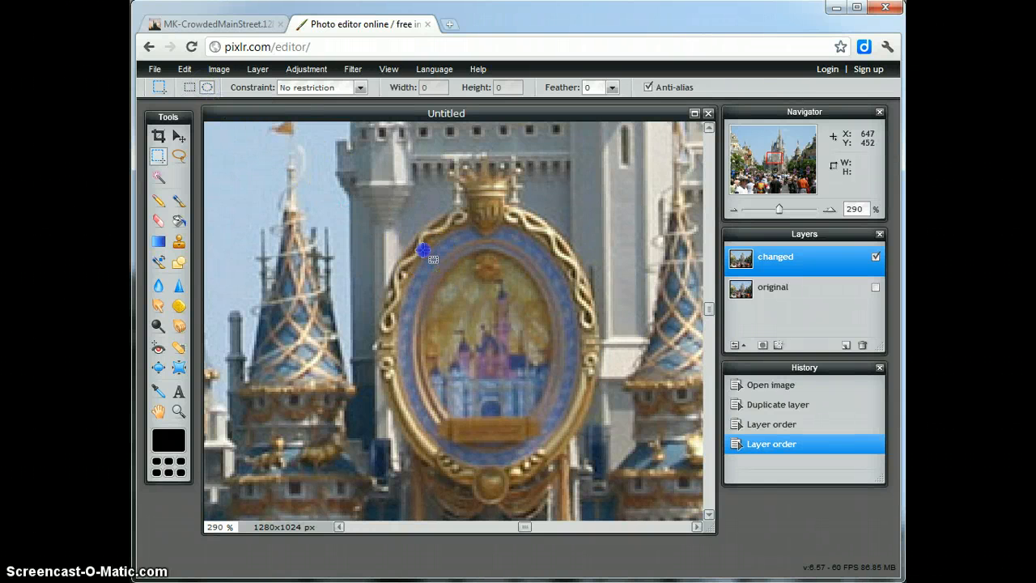
{"action": "left_click_drag", "start_coordinate": [422, 251], "coordinate": [577, 464]}
{"action": "left_click_drag", "start_coordinate": [529, 398], "coordinate": [517, 391]}
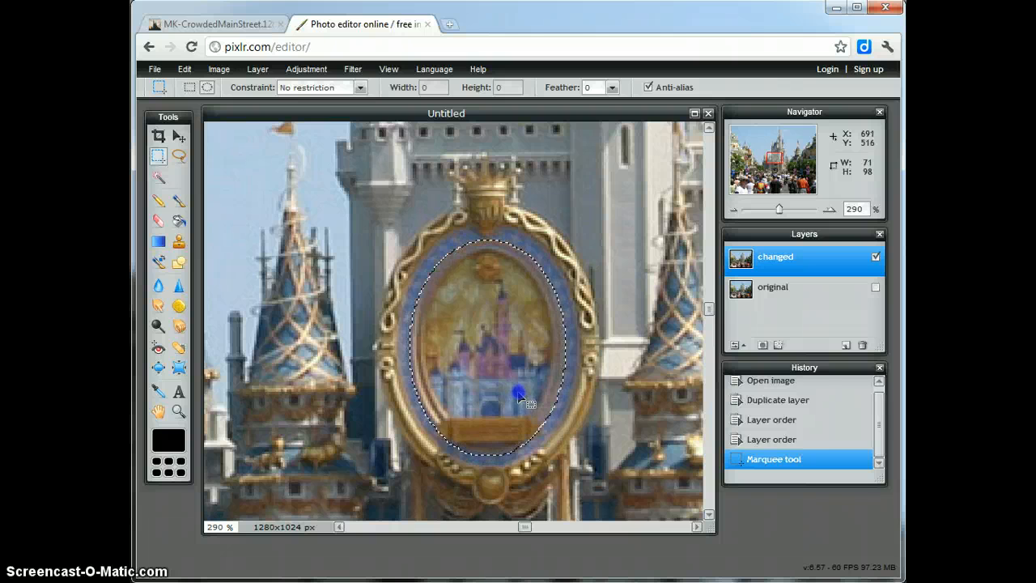
{"action": "scroll", "coordinate": [560, 194], "scroll_direction": "up", "scroll_amount": 1}
{"action": "left_click", "coordinate": [562, 193]}
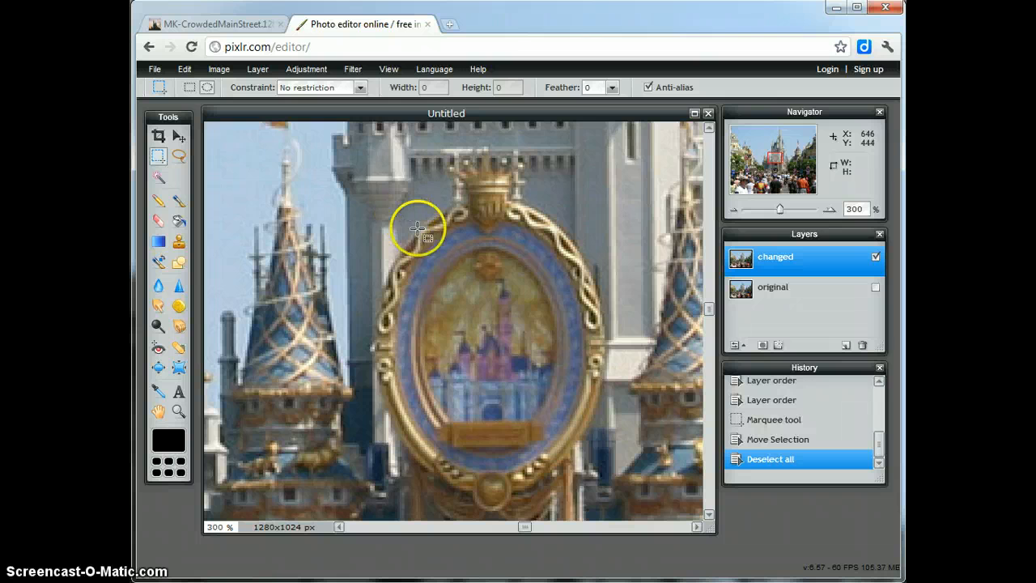
Select the oval picture with an elliptical marquee about 73 by 103 px and shift the selection to fit inside the golden frame.
{"action": "left_click_drag", "start_coordinate": [413, 225], "coordinate": [578, 458]}
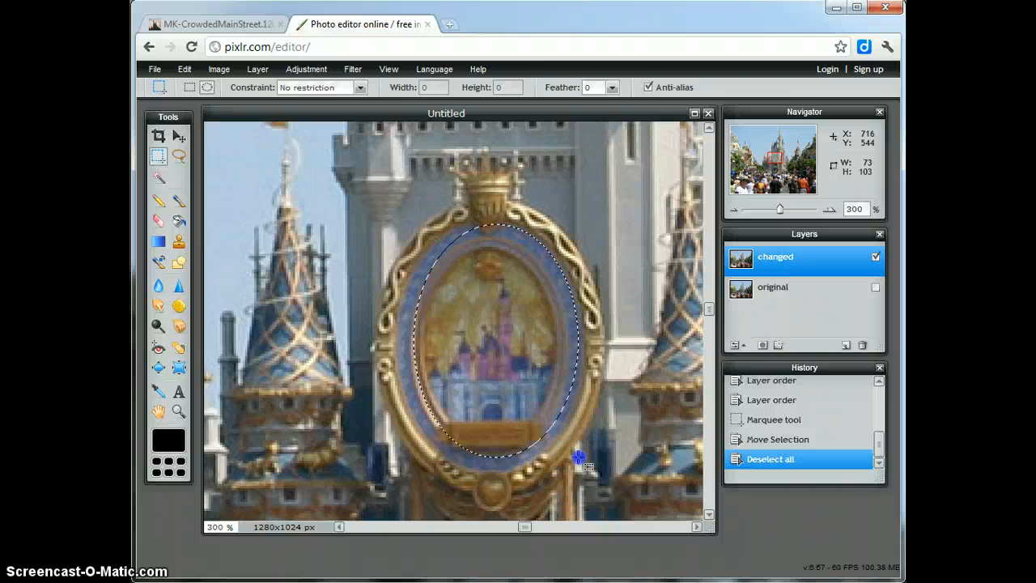
{"action": "left_click_drag", "start_coordinate": [578, 457], "coordinate": [577, 457]}
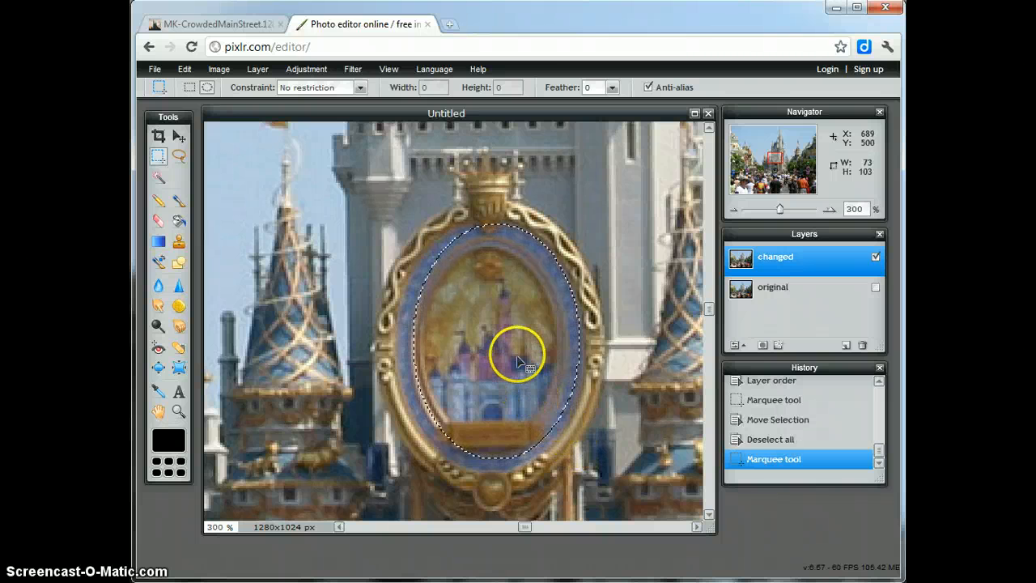
{"action": "left_click_drag", "start_coordinate": [518, 362], "coordinate": [510, 361]}
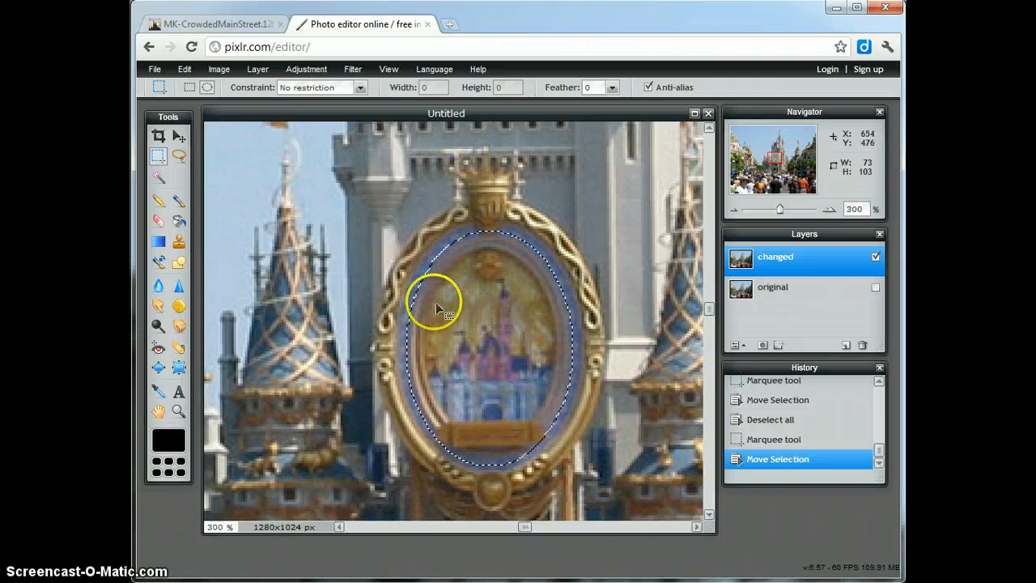
Cut the selected oval picture out of the changed layer and paste it back as a new layer.
{"action": "left_click", "coordinate": [185, 71]}
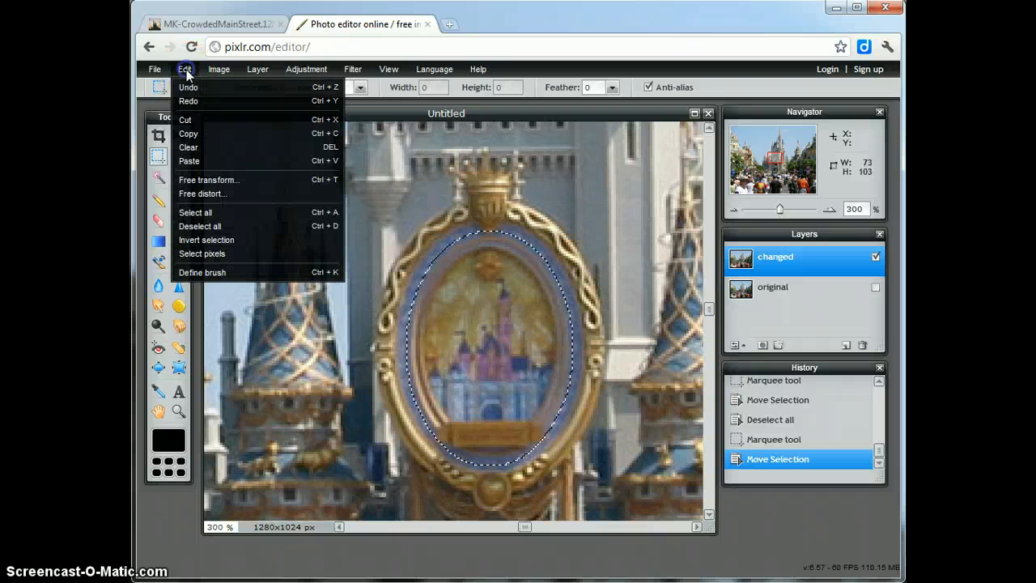
{"action": "left_click", "coordinate": [187, 120]}
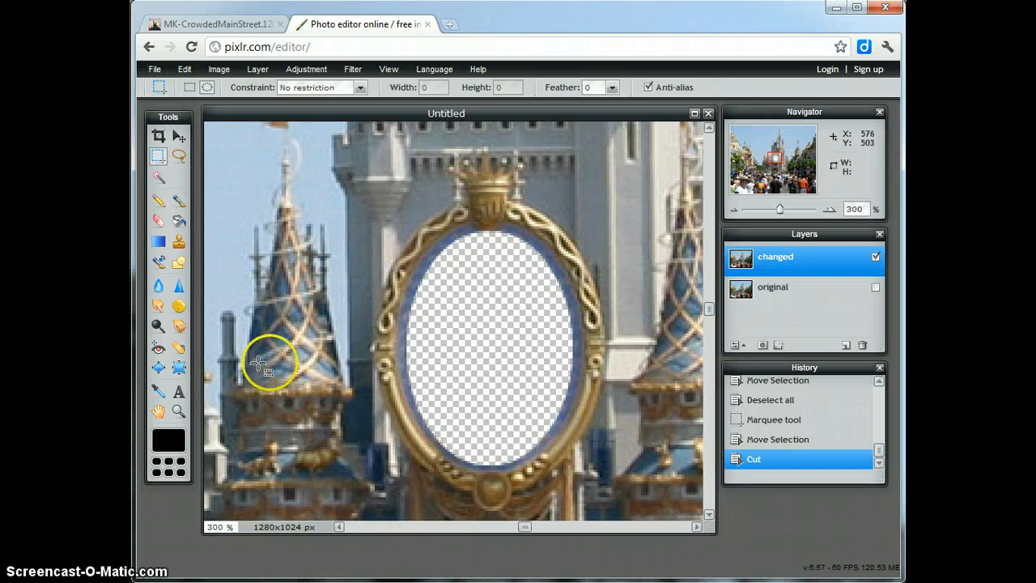
{"action": "left_click", "coordinate": [185, 71]}
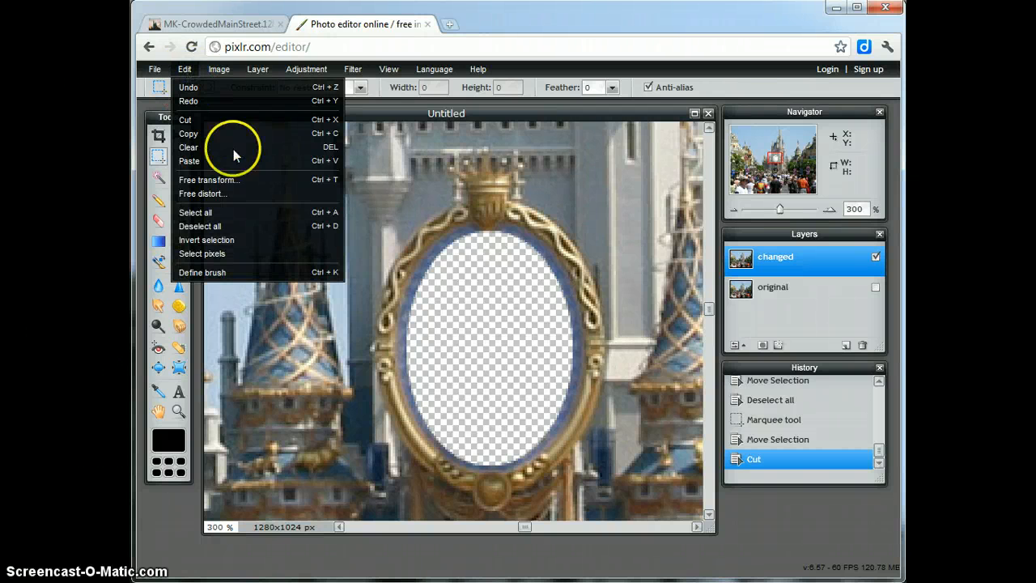
{"action": "left_click", "coordinate": [209, 161]}
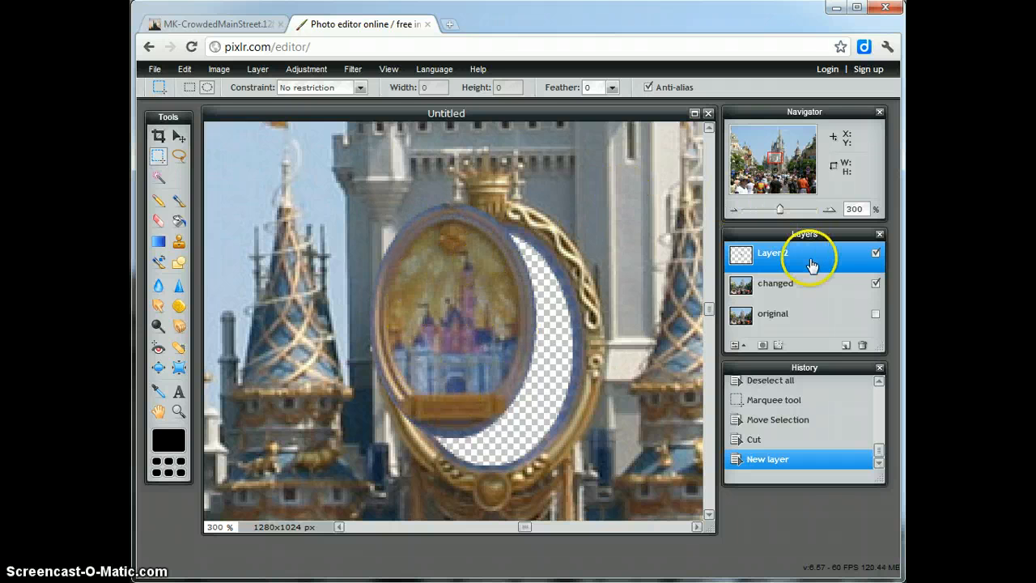
Move the pasted oval picture up over the frame's crown, and fit it back into the hole in the golden frame.
{"action": "left_click", "coordinate": [176, 138]}
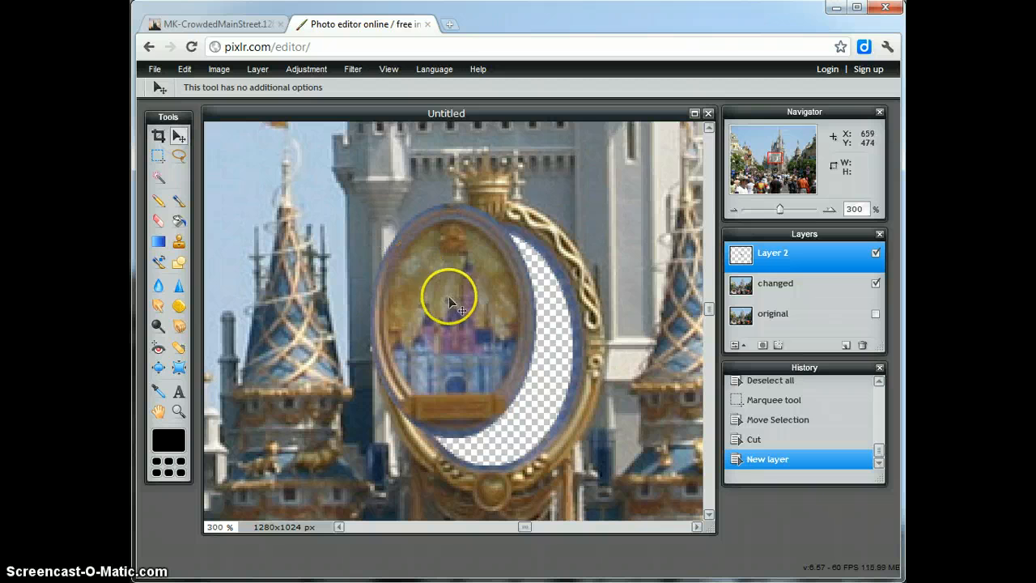
{"action": "left_click_drag", "start_coordinate": [450, 297], "coordinate": [476, 258]}
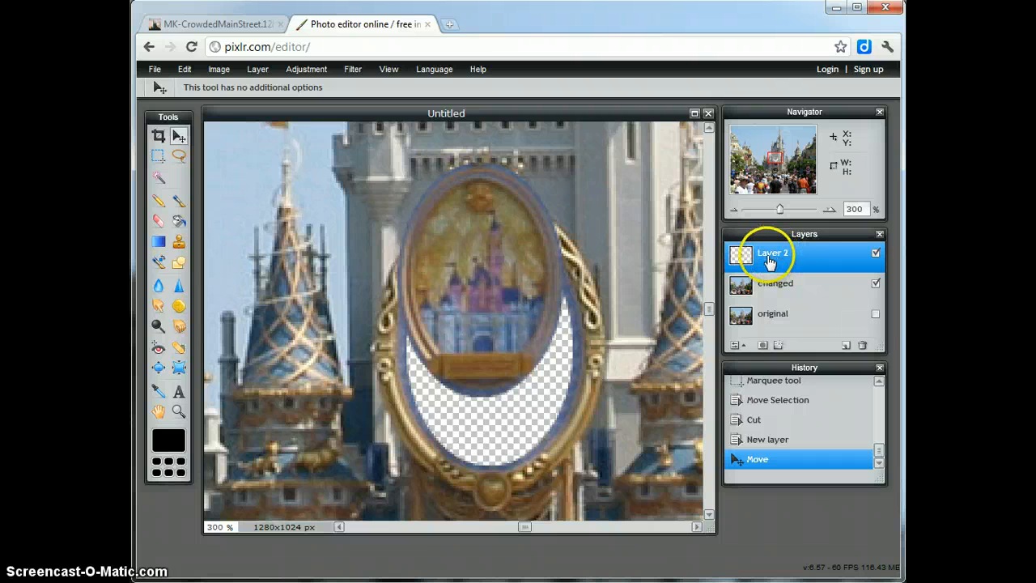
{"action": "left_click_drag", "start_coordinate": [449, 251], "coordinate": [457, 320]}
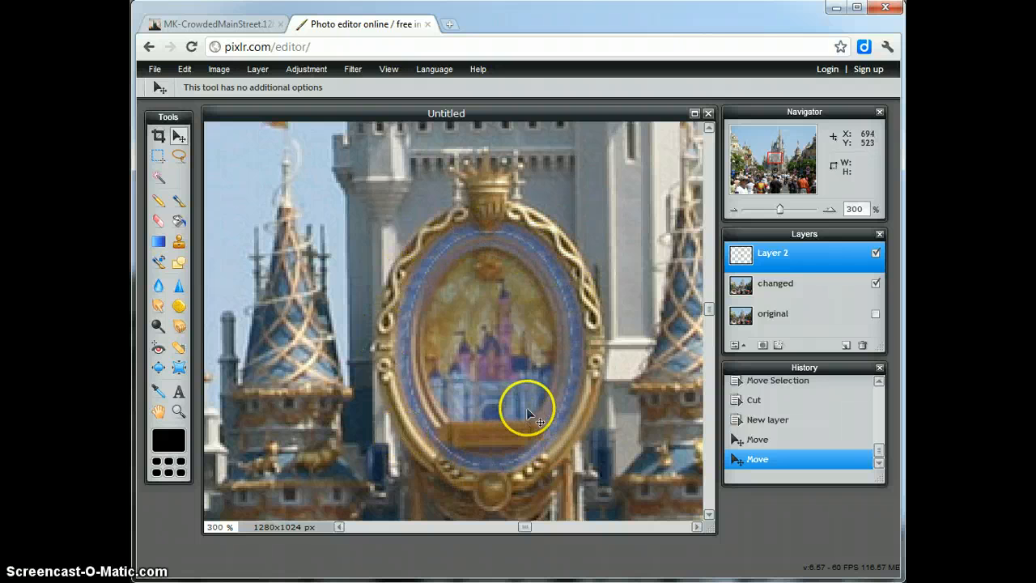
Rotate the pasted oval picture upside down within its frame using Free transform, and apply the transformation.
{"action": "left_click", "coordinate": [185, 70]}
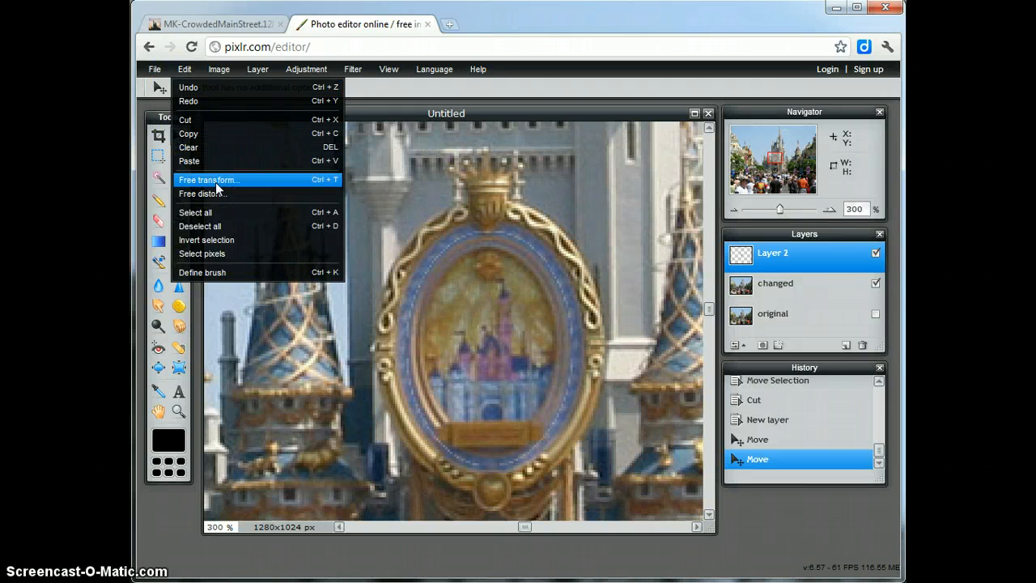
{"action": "left_click", "coordinate": [215, 180]}
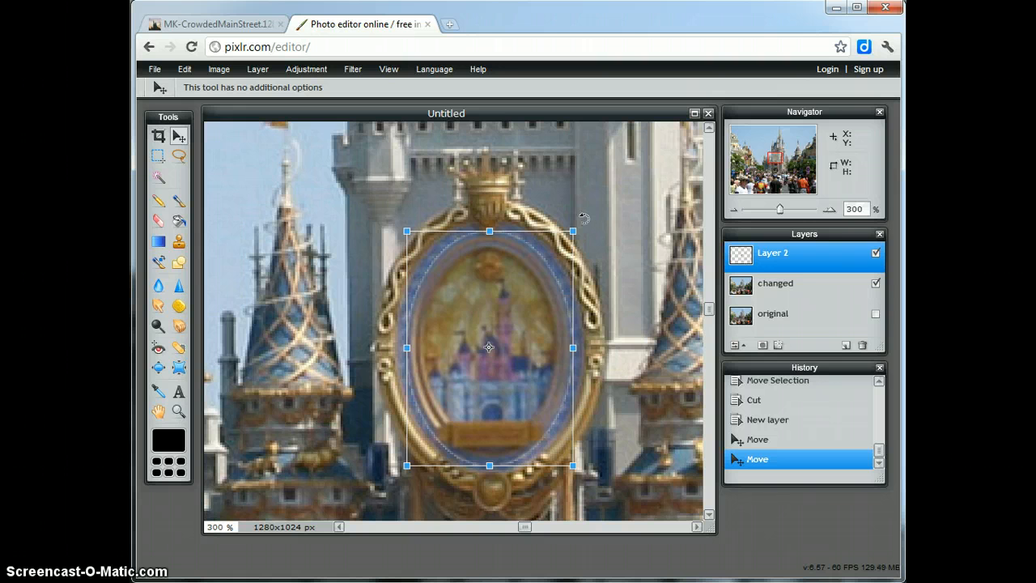
{"action": "left_click_drag", "start_coordinate": [590, 217], "coordinate": [414, 442]}
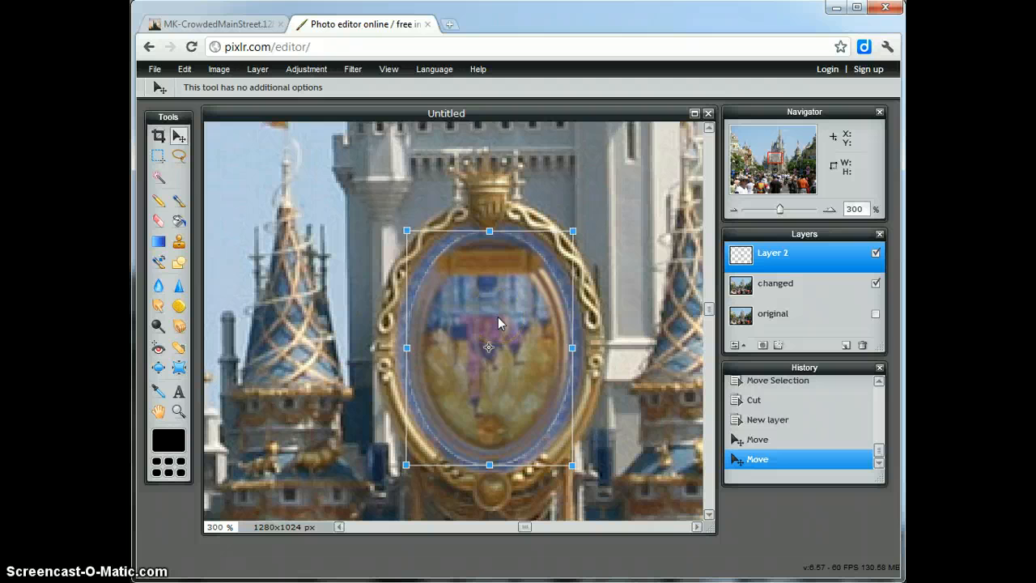
{"action": "key", "text": "Return"}
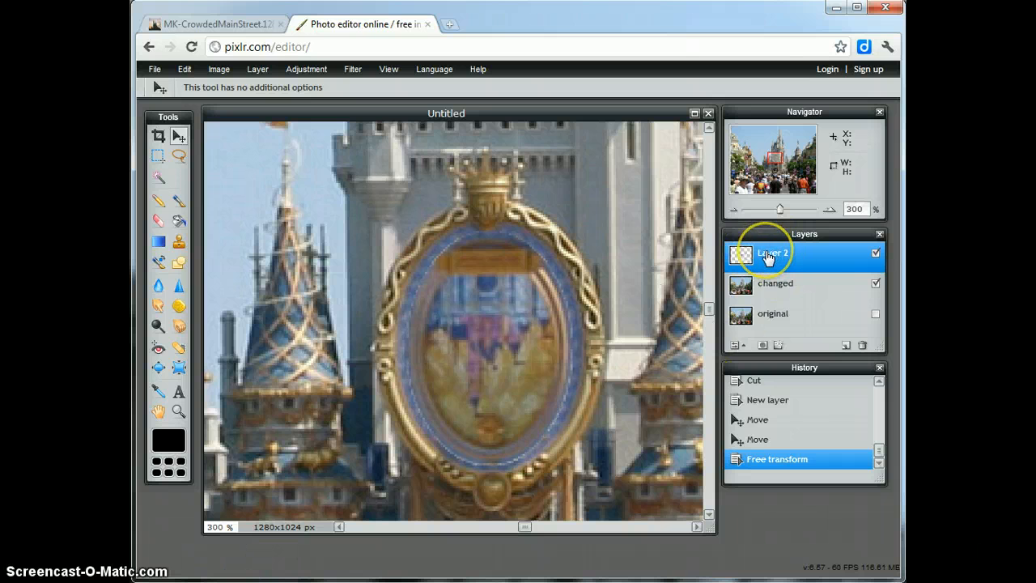
Merge the rotated picture's layer down into the changed layer, test-move the merged layer, and undo that move.
{"action": "right_click", "coordinate": [767, 256]}
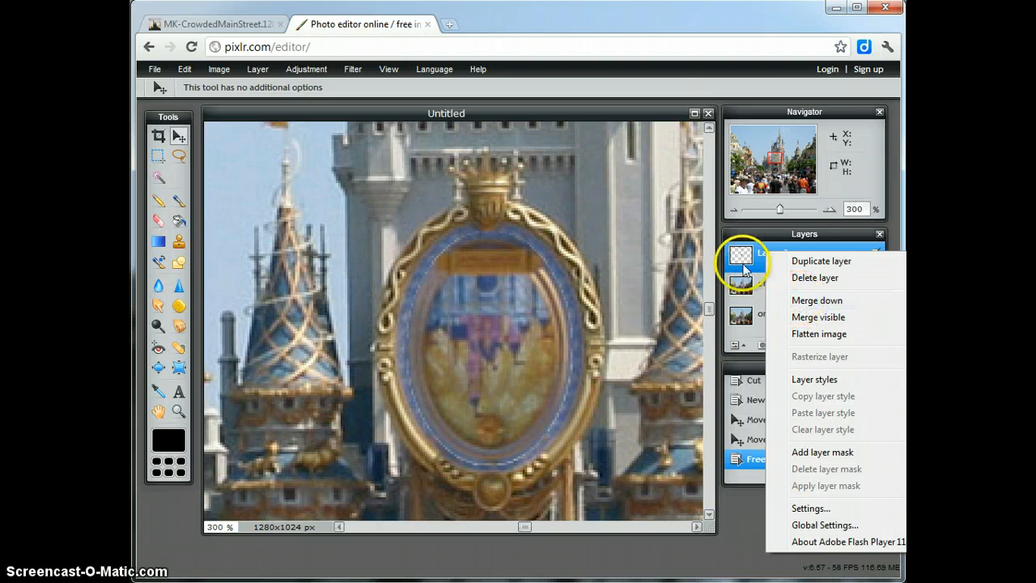
{"action": "left_click", "coordinate": [775, 259]}
{"action": "mouse_move", "coordinate": [775, 259]}
{"action": "left_mouse_down"}
{"action": "mouse_move", "coordinate": [765, 255]}
{"action": "mouse_move", "coordinate": [855, 279]}
{"action": "left_mouse_up"}
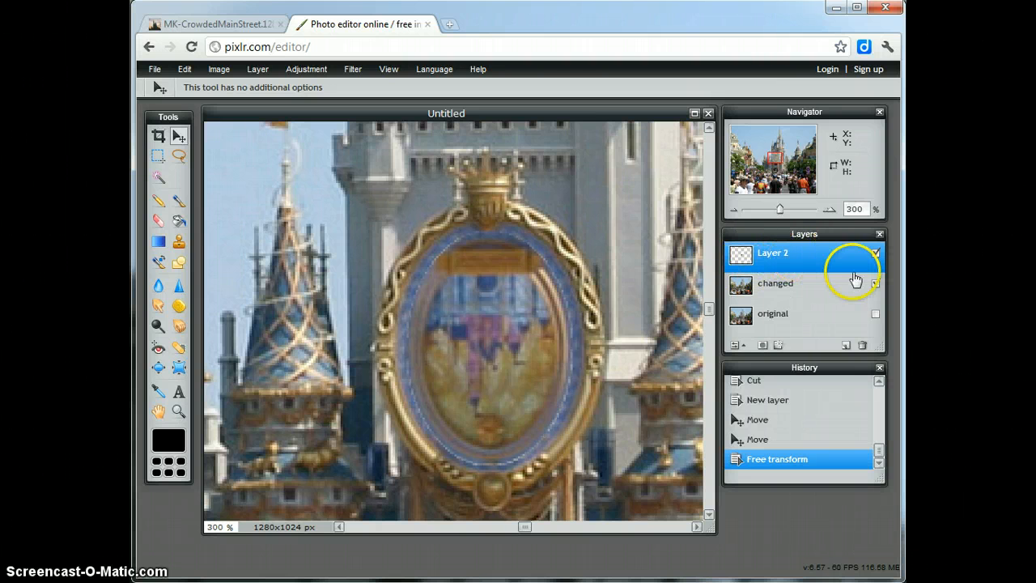
{"action": "right_click", "coordinate": [769, 256]}
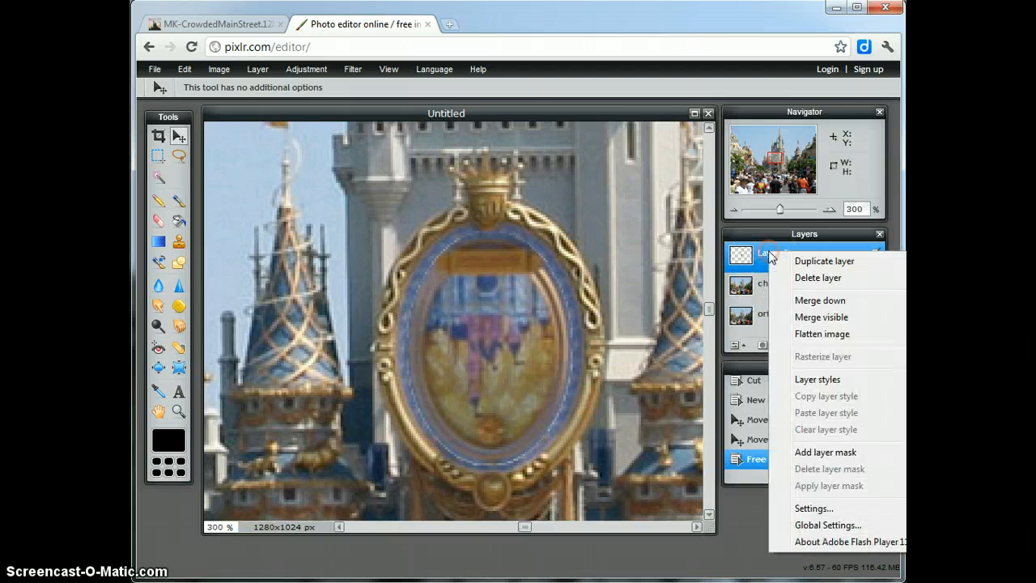
{"action": "left_click", "coordinate": [819, 300]}
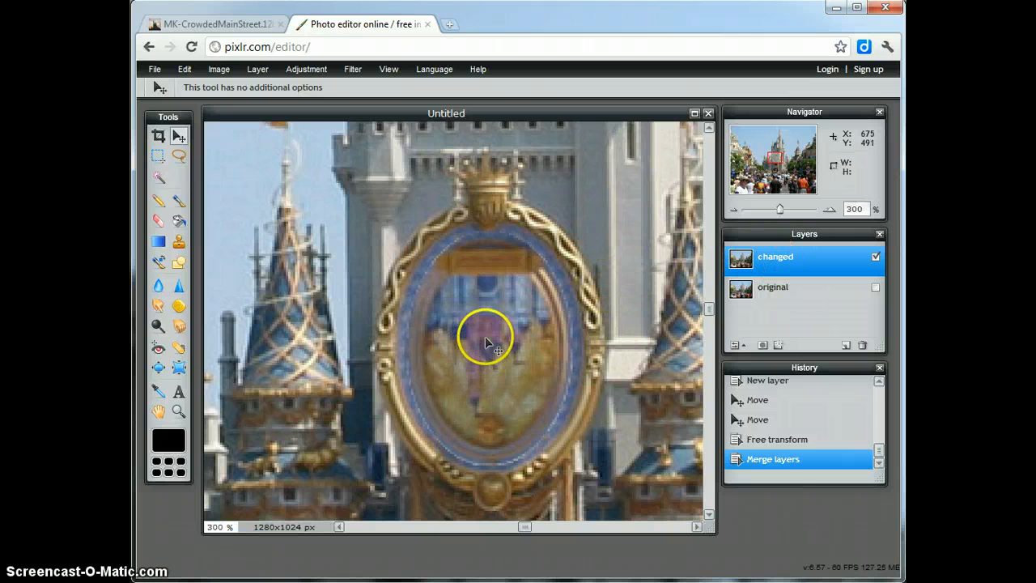
{"action": "left_click_drag", "start_coordinate": [484, 336], "coordinate": [573, 325]}
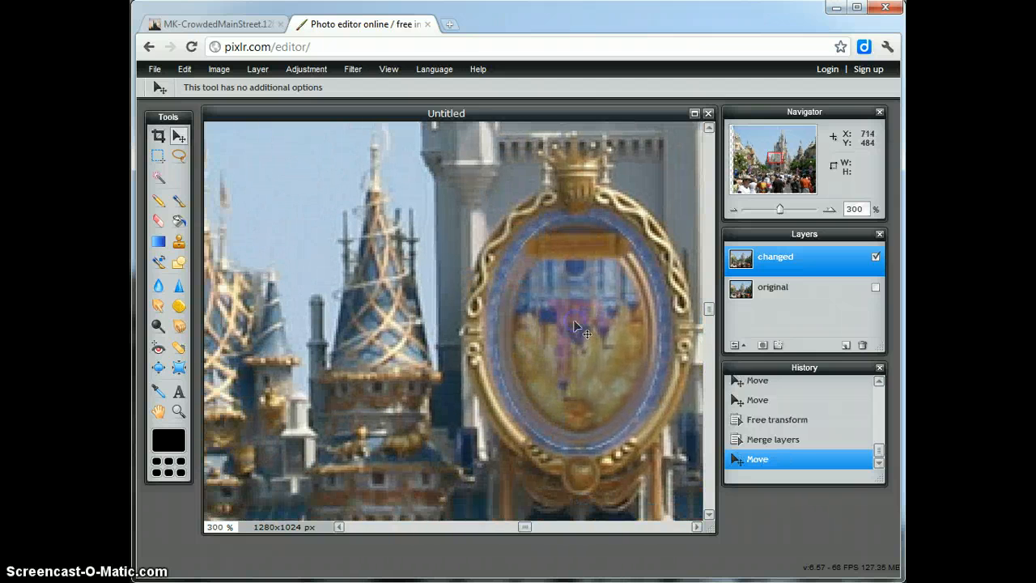
{"action": "left_click", "coordinate": [772, 439]}
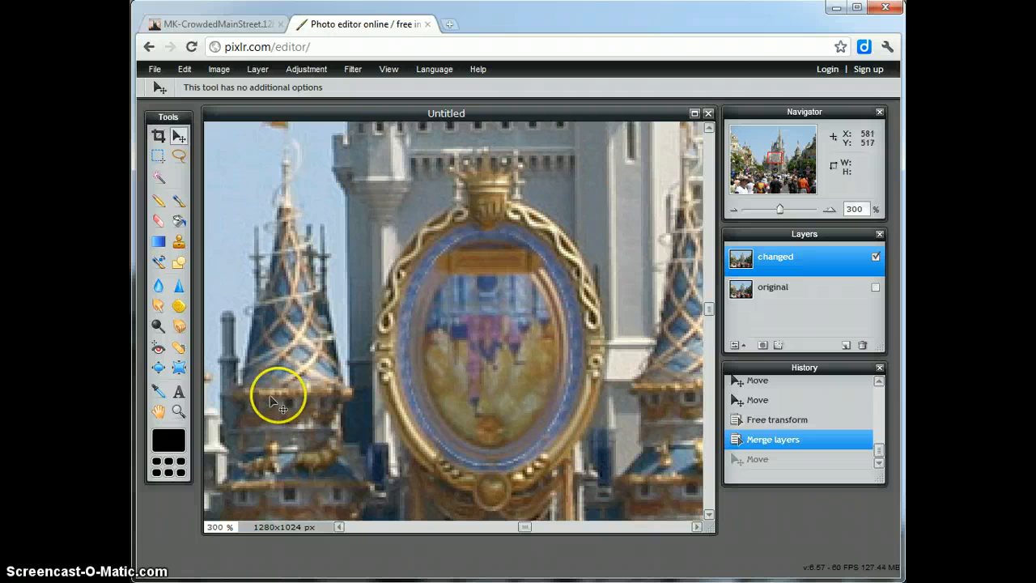
Zoom out to 150% to view the upside-down oval picture within the castle.
{"action": "left_click", "coordinate": [179, 411]}
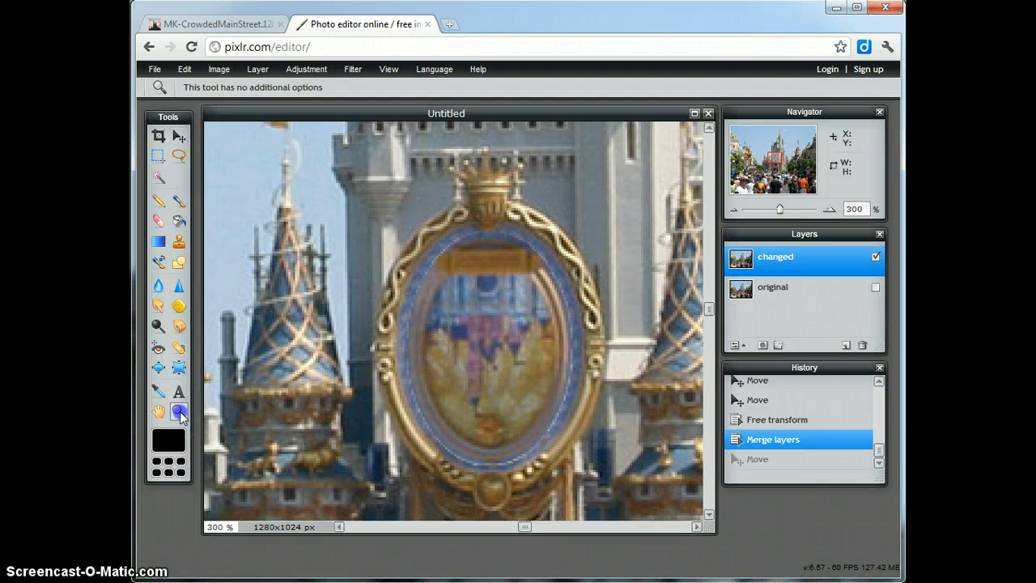
{"action": "left_click", "coordinate": [310, 364], "text": "alt"}
{"action": "left_click", "coordinate": [310, 365], "text": "alt"}
{"action": "left_click", "coordinate": [310, 364], "text": "alt"}
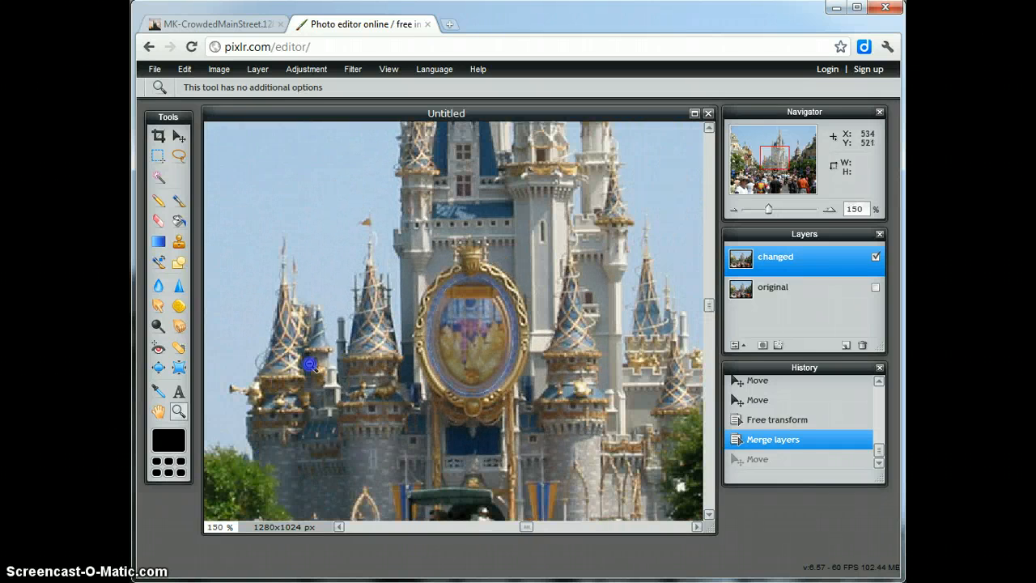
Inspect the castle's upside-down oval picture at up to 200% zoom, and check it within the whole photo at 52%.
{"action": "left_click", "coordinate": [309, 365], "text": "alt"}
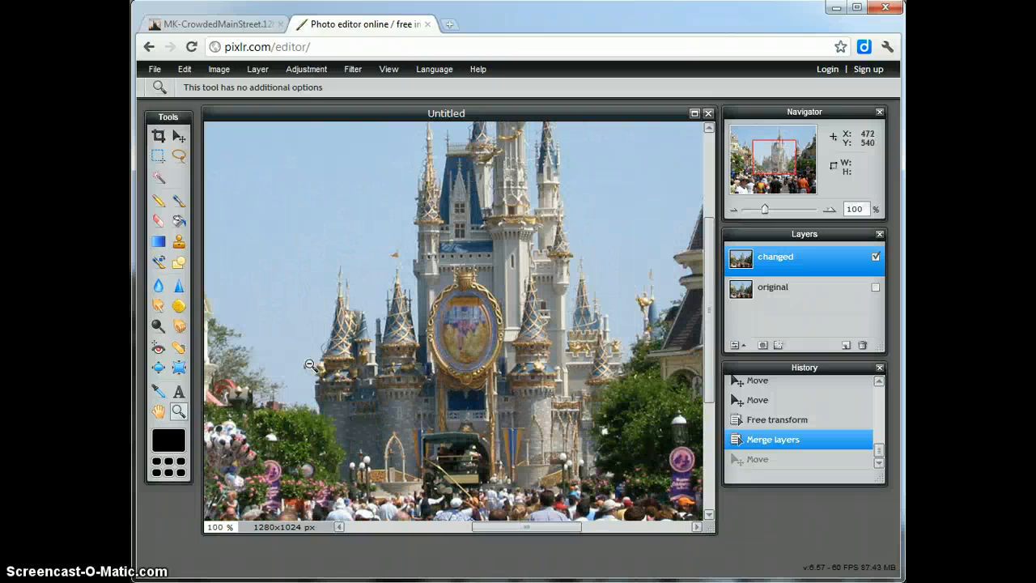
{"action": "left_click", "coordinate": [310, 365]}
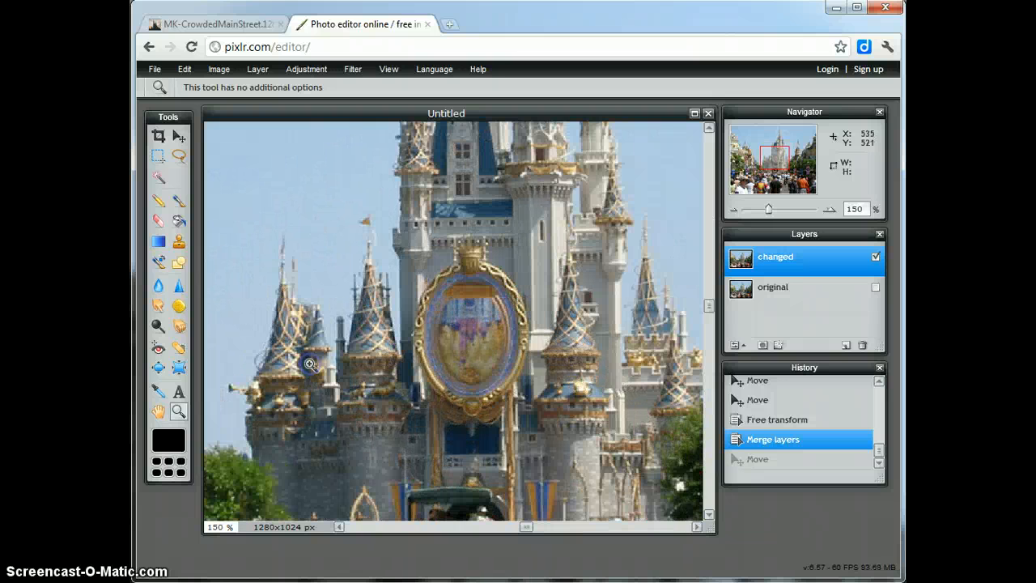
{"action": "left_click", "coordinate": [310, 364]}
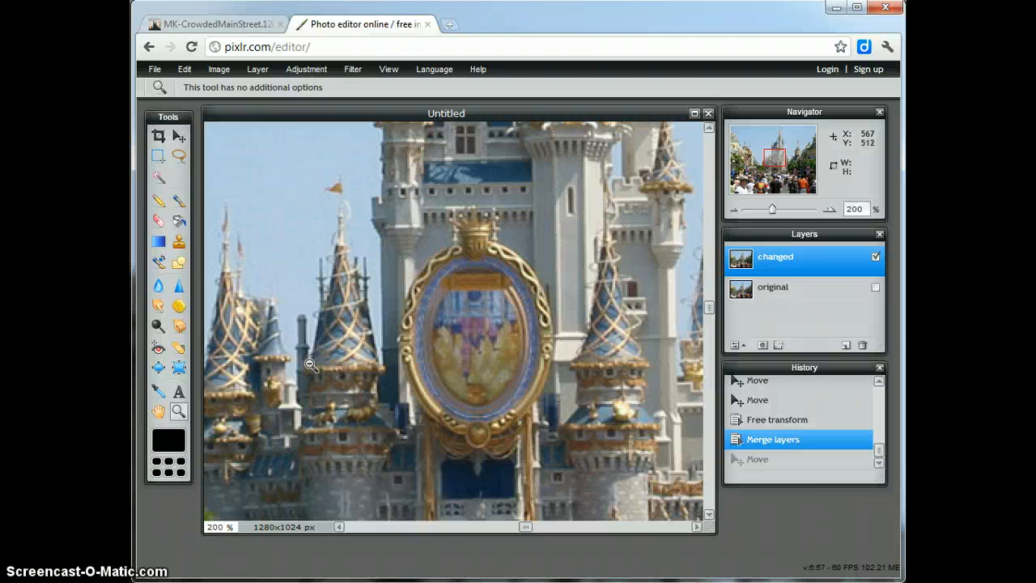
{"action": "left_click", "coordinate": [310, 365], "text": "alt"}
{"action": "left_click", "coordinate": [310, 365], "text": "alt"}
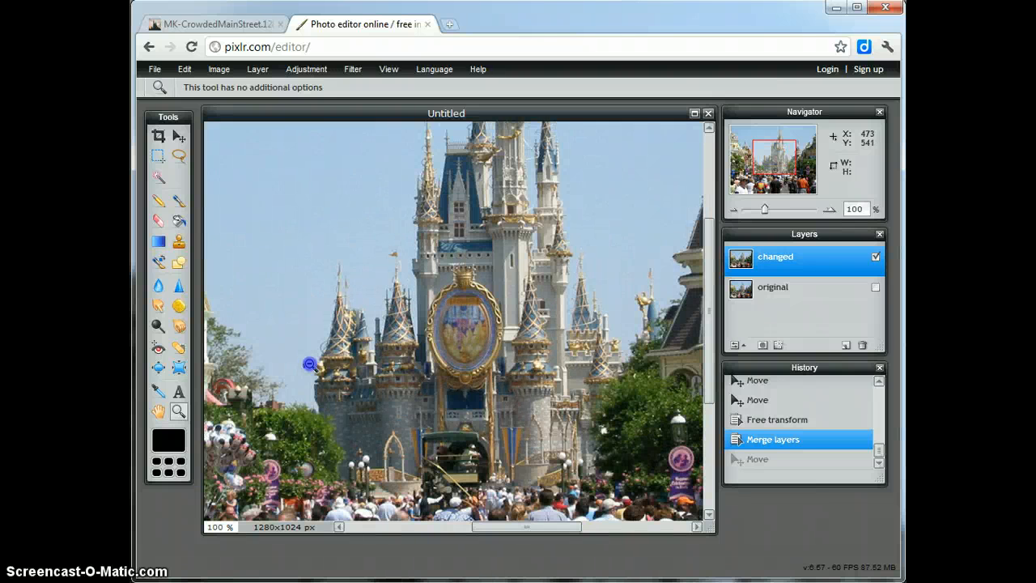
{"action": "left_click", "coordinate": [310, 365], "text": "alt"}
{"action": "left_click", "coordinate": [310, 365], "text": "alt"}
{"action": "left_click", "coordinate": [310, 365], "text": "alt"}
{"action": "left_click", "coordinate": [309, 365], "text": "alt"}
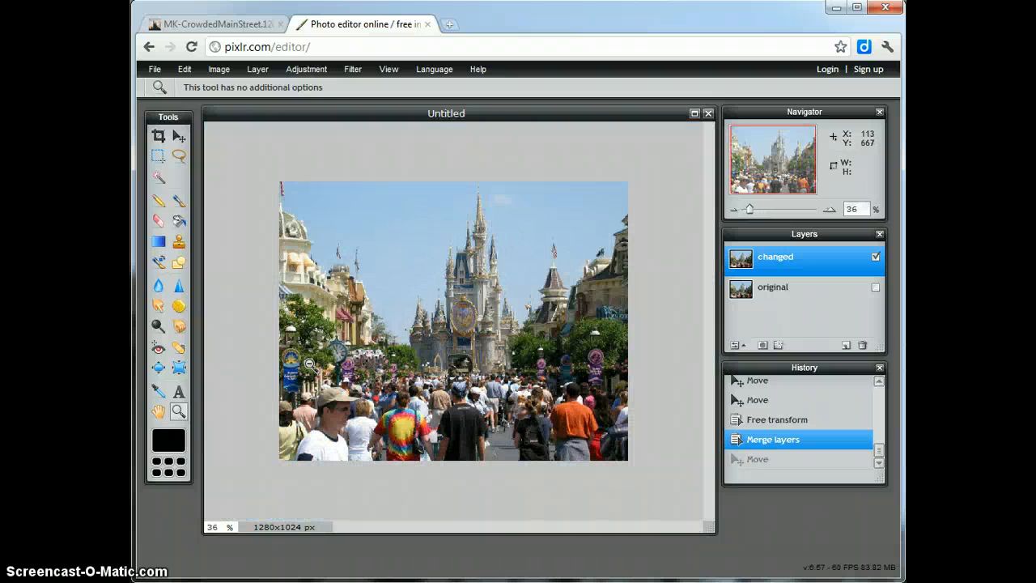
{"action": "left_click", "coordinate": [464, 323]}
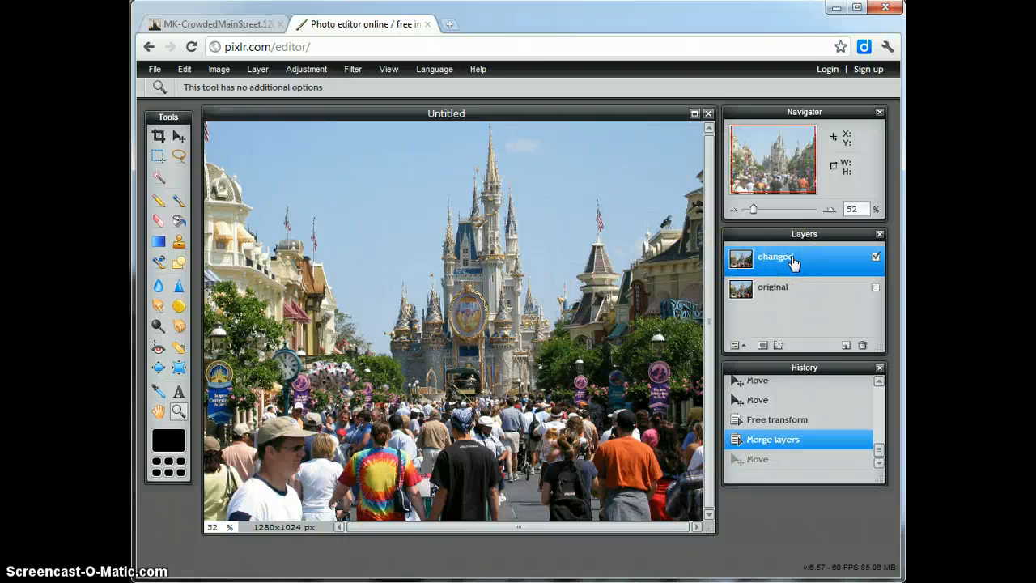
Make the original layer visible beneath the changed layer, and toggle the changed layer's visibility off and on to compare them.
{"action": "left_click", "coordinate": [875, 283]}
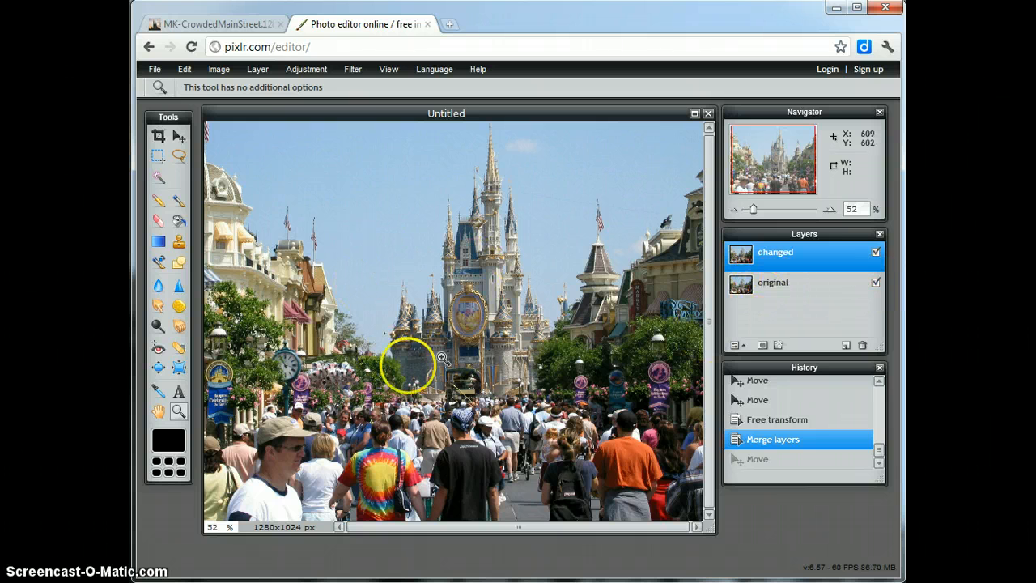
{"action": "left_click", "coordinate": [797, 285]}
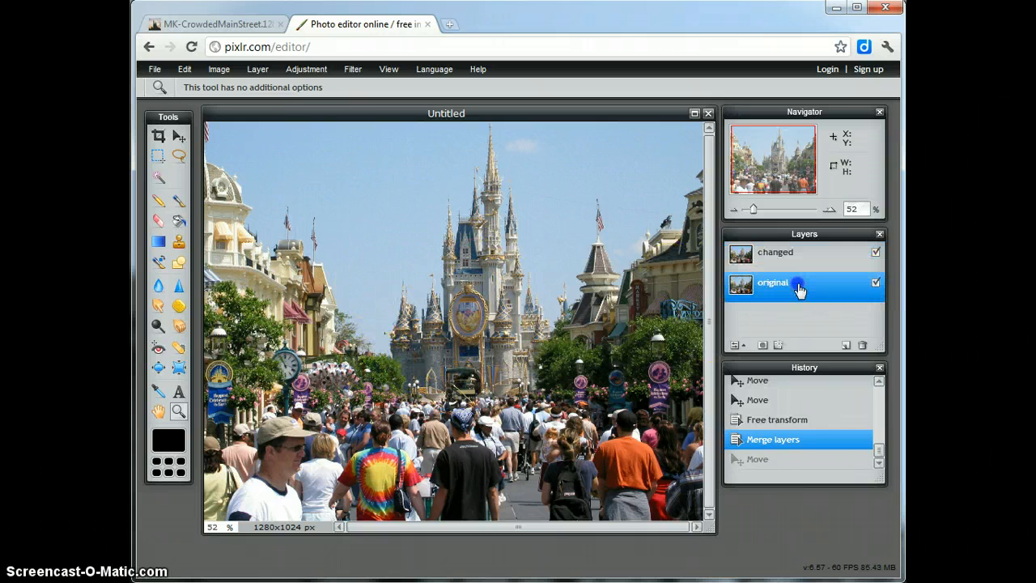
{"action": "left_click", "coordinate": [795, 260]}
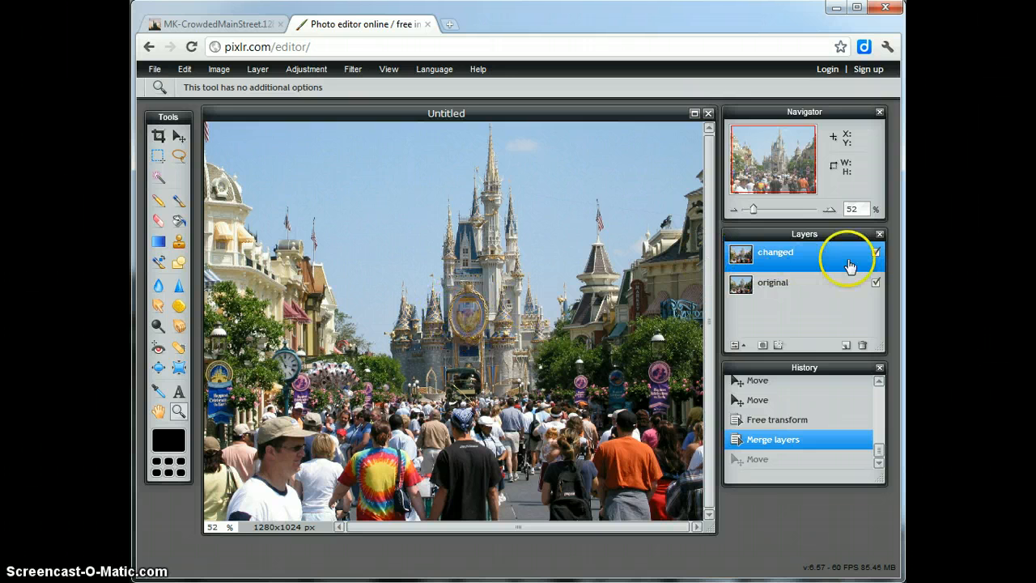
{"action": "left_click", "coordinate": [875, 252]}
{"action": "left_click", "coordinate": [875, 254]}
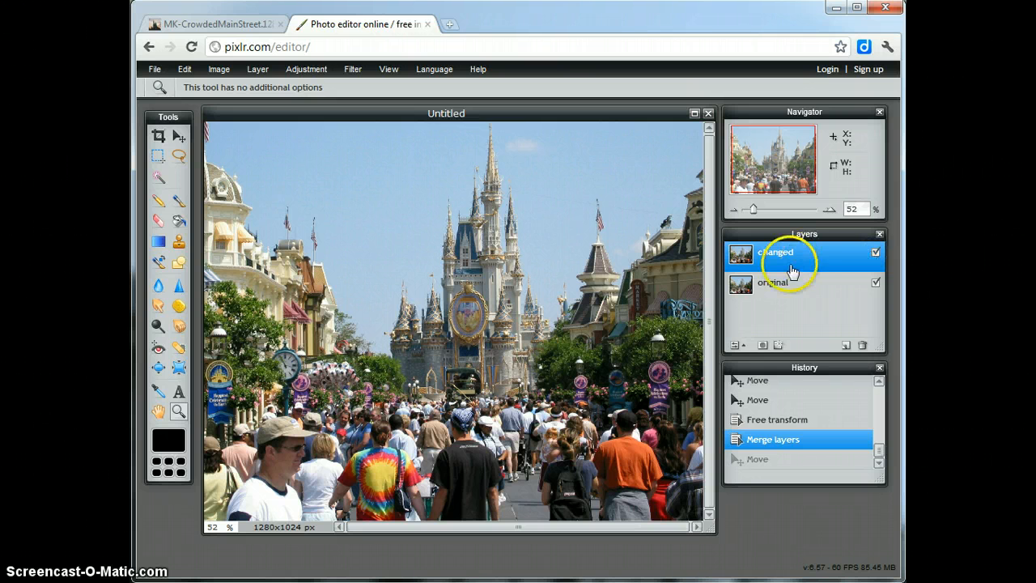
Hide the changed layer, select the original layer to view the untouched photo, and show the changed layer again.
{"action": "scroll", "coordinate": [416, 296], "scroll_direction": "down", "scroll_amount": 1}
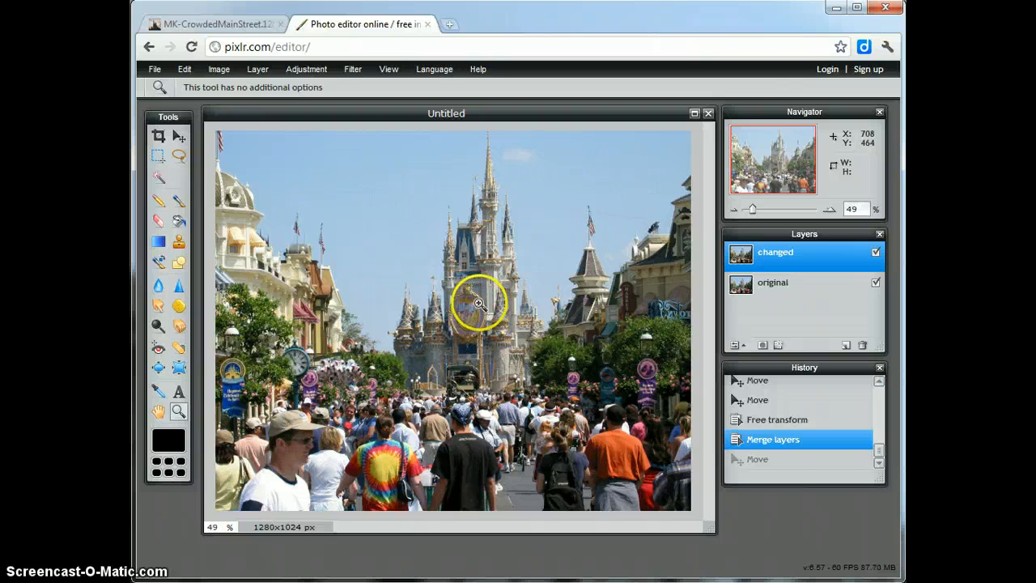
{"action": "left_click", "coordinate": [876, 253]}
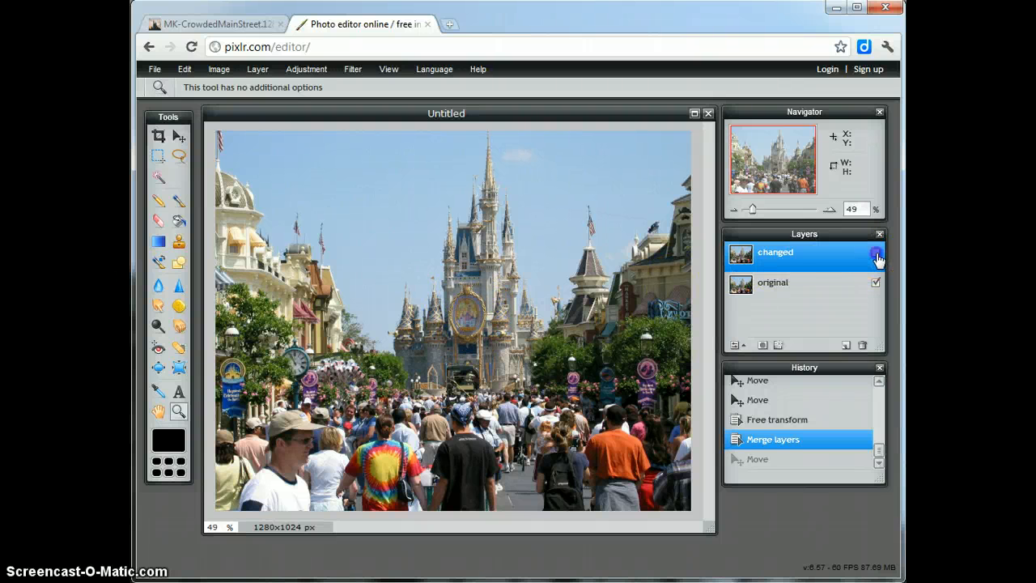
{"action": "left_click", "coordinate": [799, 285]}
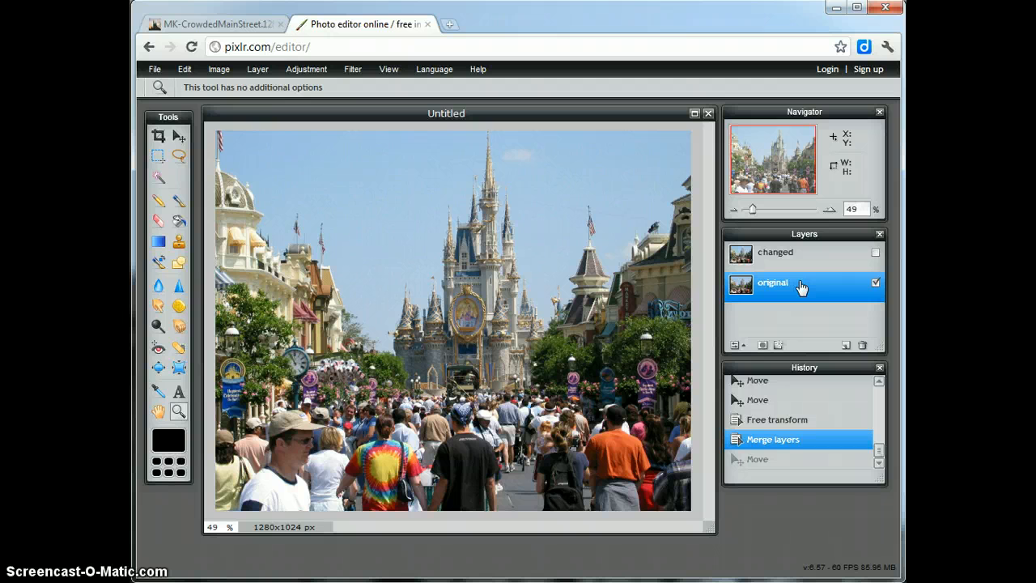
{"action": "left_click", "coordinate": [875, 253]}
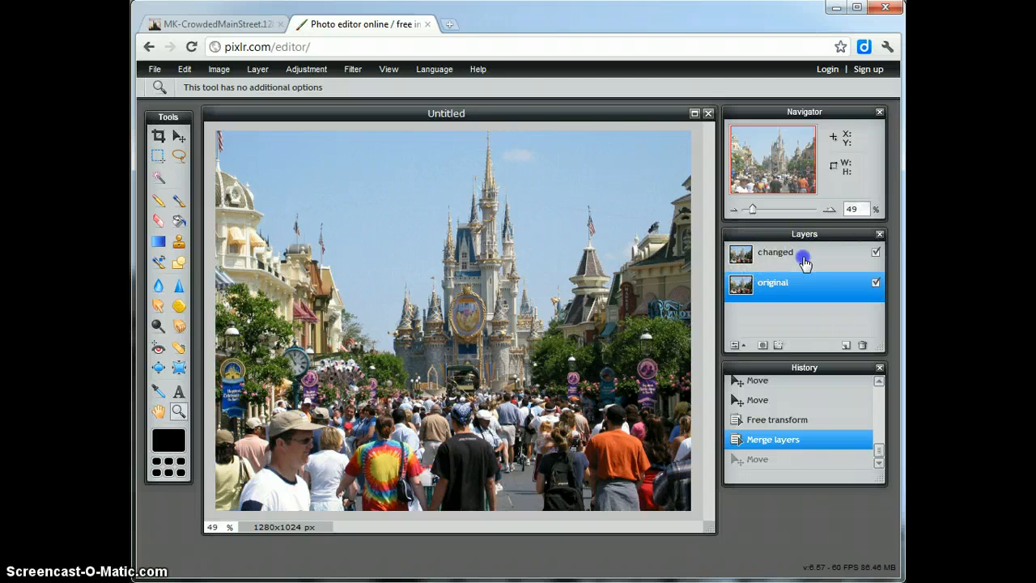
Compare the rotated oval picture with the original by repeatedly hiding and showing the changed layer, leaving that layer selected and visible.
{"action": "left_click", "coordinate": [809, 259]}
{"action": "left_click", "coordinate": [875, 253]}
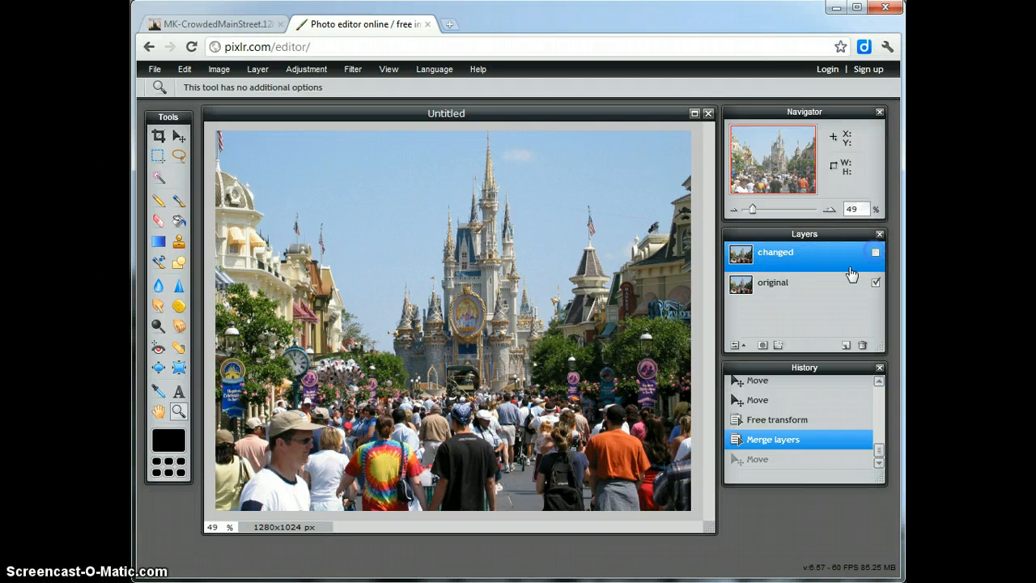
{"action": "left_click", "coordinate": [808, 290]}
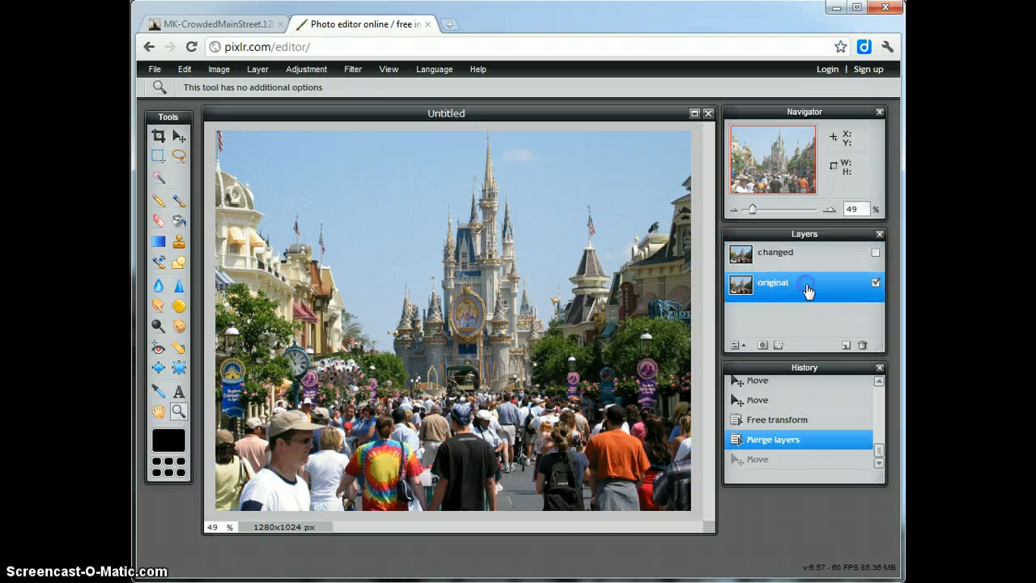
{"action": "left_click", "coordinate": [809, 254]}
{"action": "left_click", "coordinate": [875, 254]}
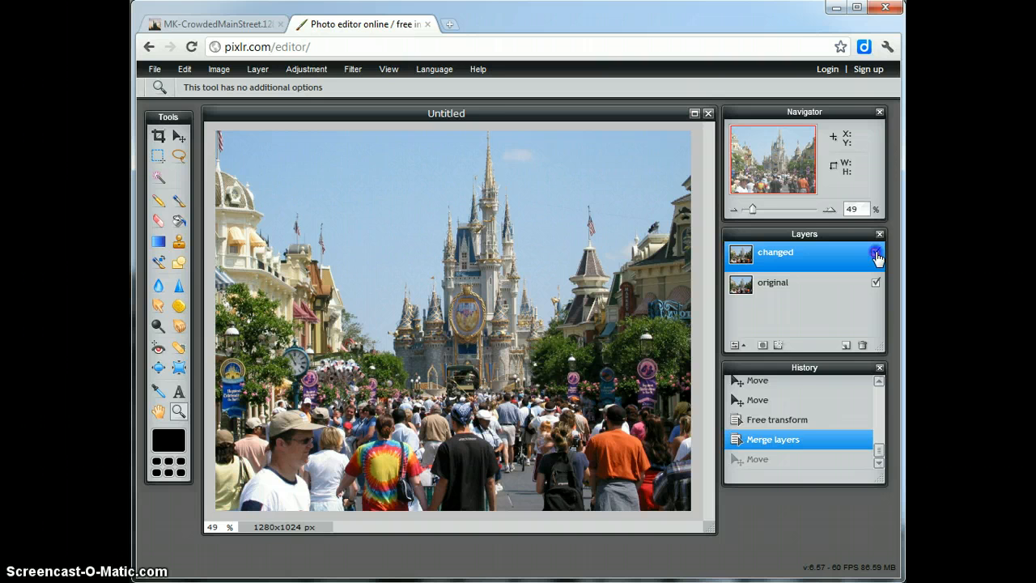
{"action": "left_click", "coordinate": [875, 254]}
{"action": "left_click", "coordinate": [874, 253]}
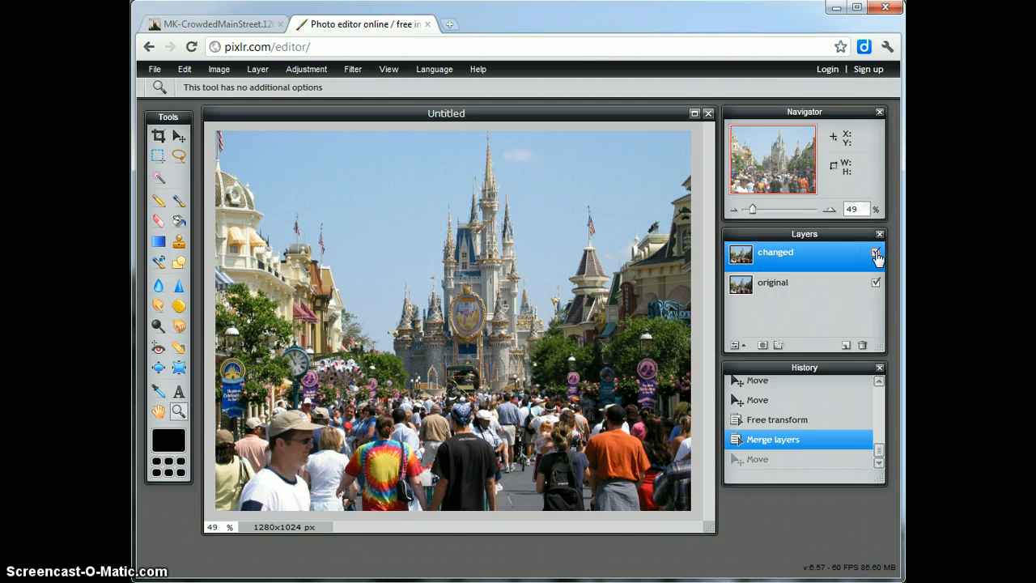